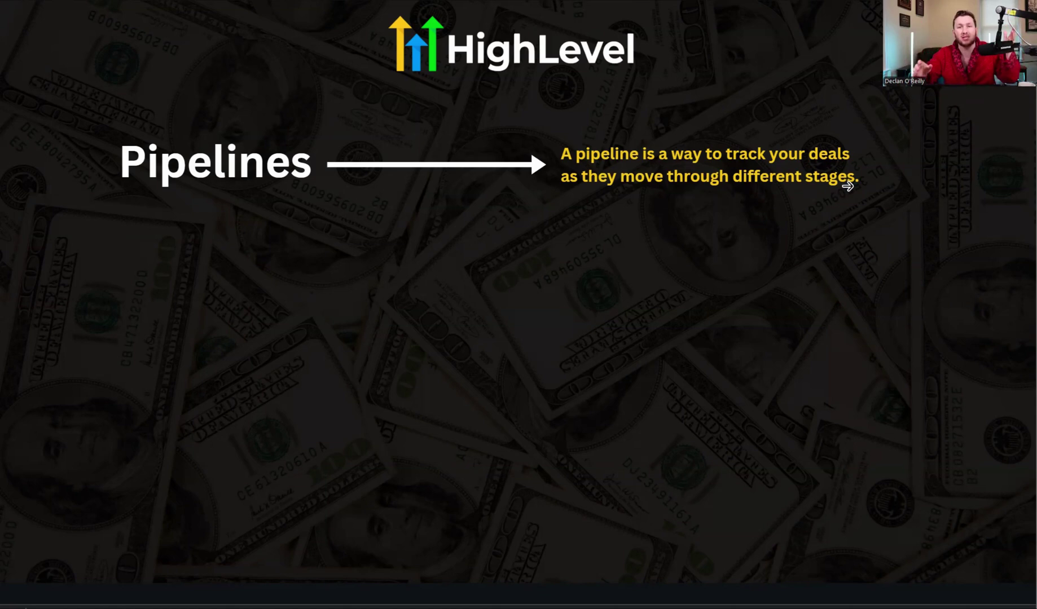
{"action": "key", "text": "Right"}
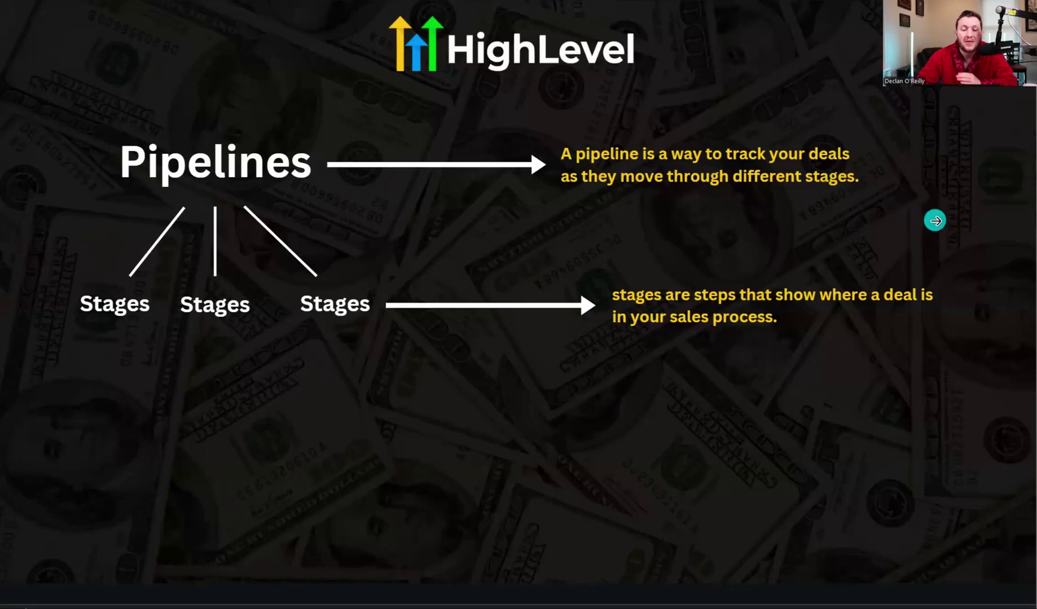
{"action": "left_click", "coordinate": [935, 222]}
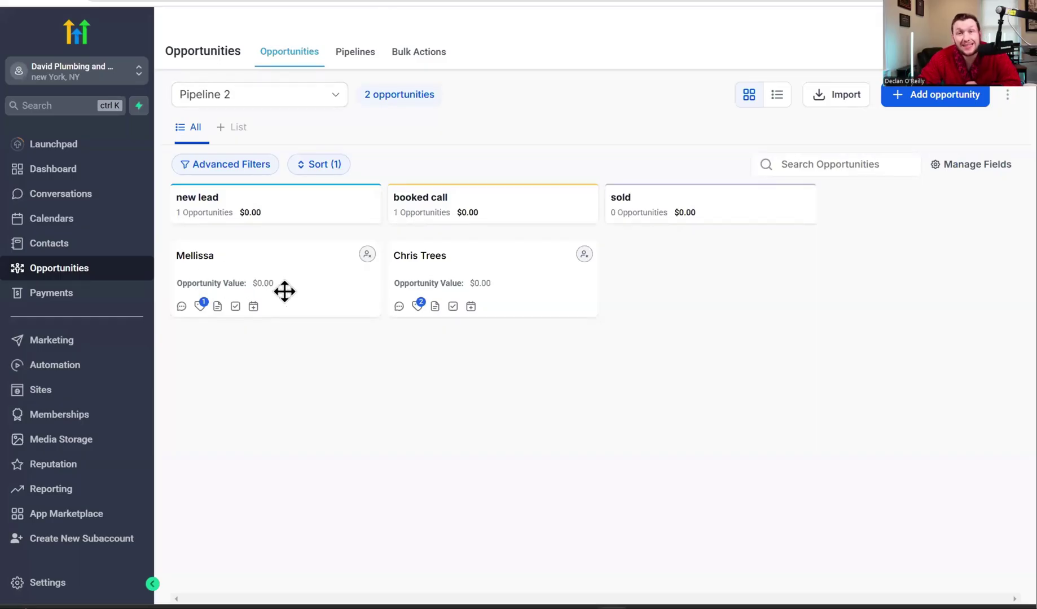
Look into the details of the opportunity in Pipeline 2's new lead stage, and move that opportunity to the booked call stage.
{"action": "left_click", "coordinate": [192, 288]}
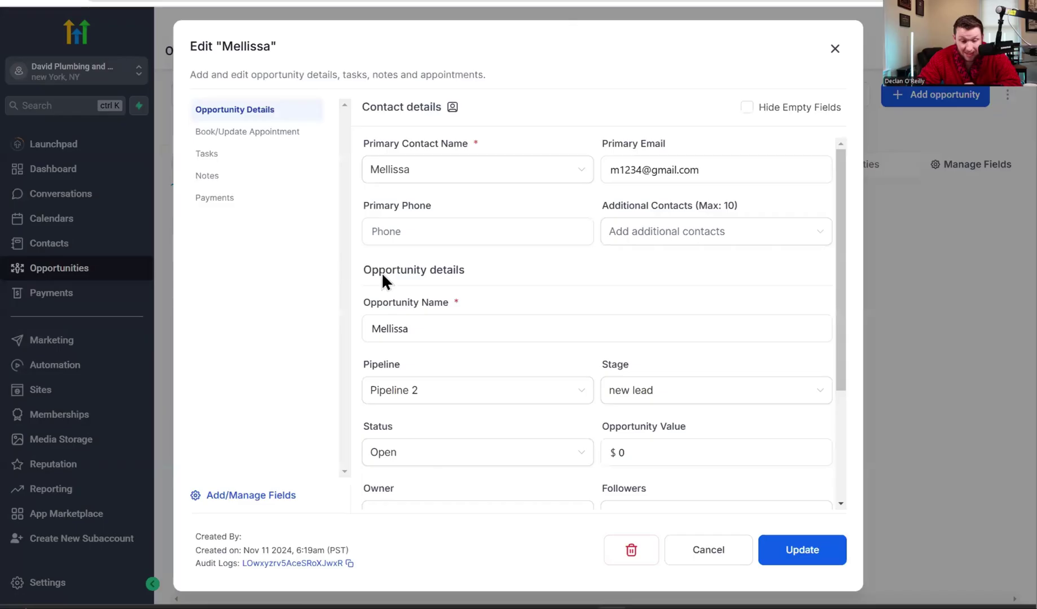
{"action": "left_click", "coordinate": [835, 48]}
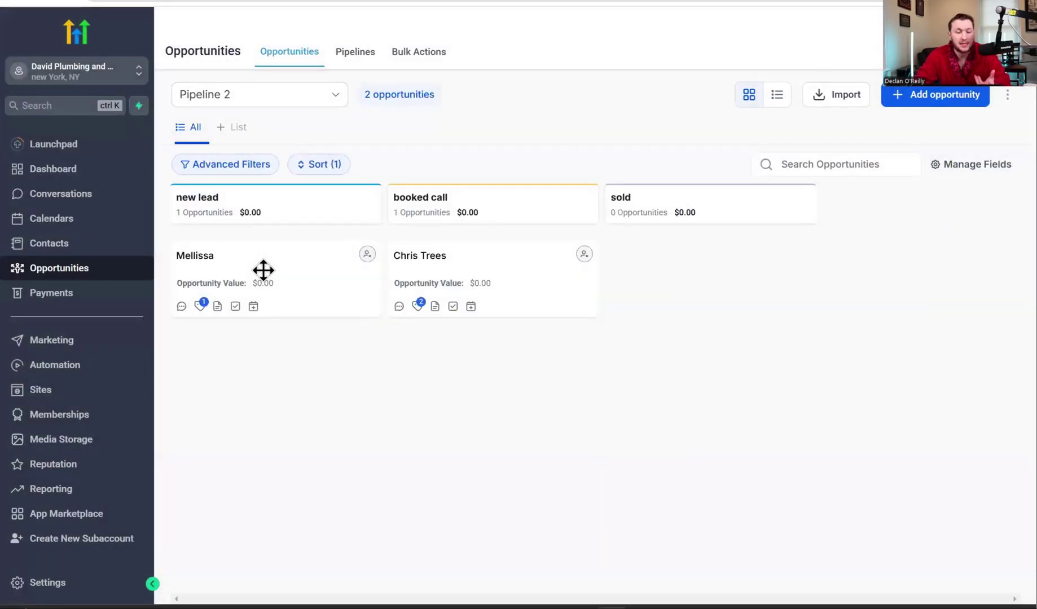
{"action": "left_click_drag", "start_coordinate": [299, 271], "coordinate": [523, 342]}
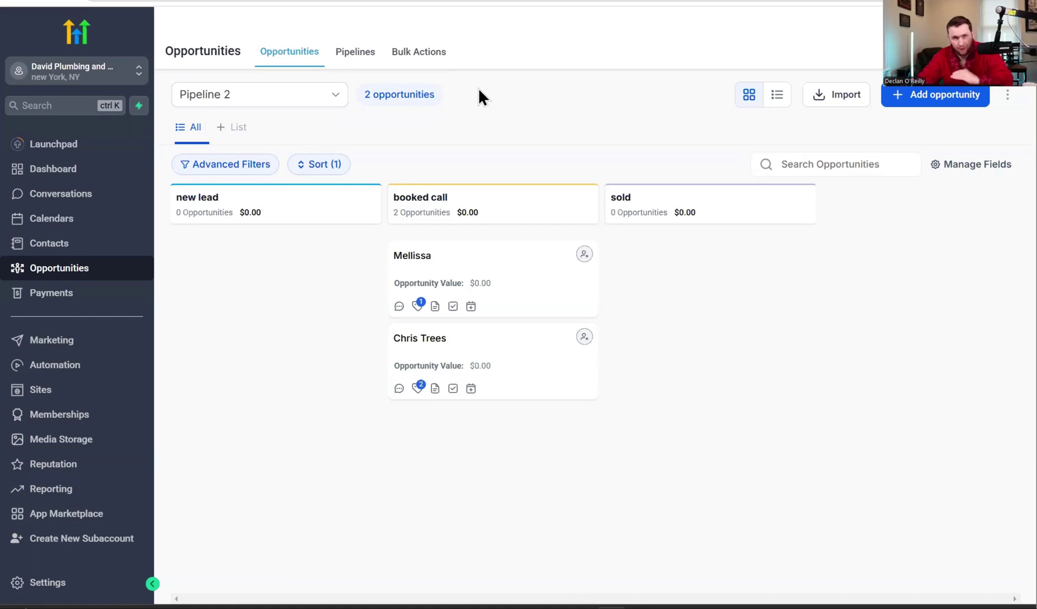
Start a new pipeline named "Sales Pipeline" with "New Lead" as its first stage.
{"action": "left_click", "coordinate": [361, 60]}
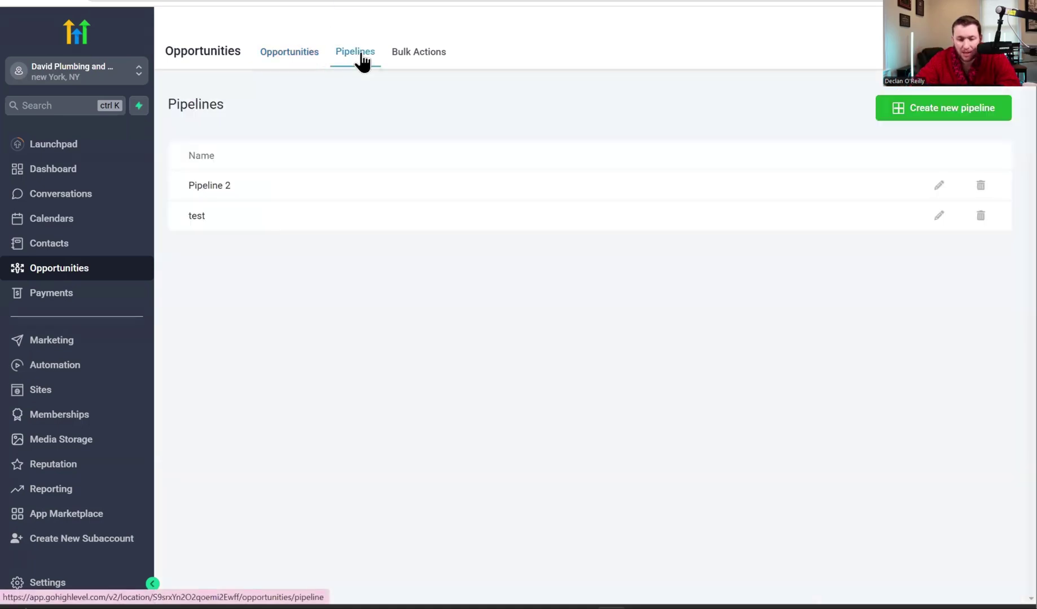
{"action": "left_click", "coordinate": [931, 121]}
{"action": "left_click", "coordinate": [561, 124]}
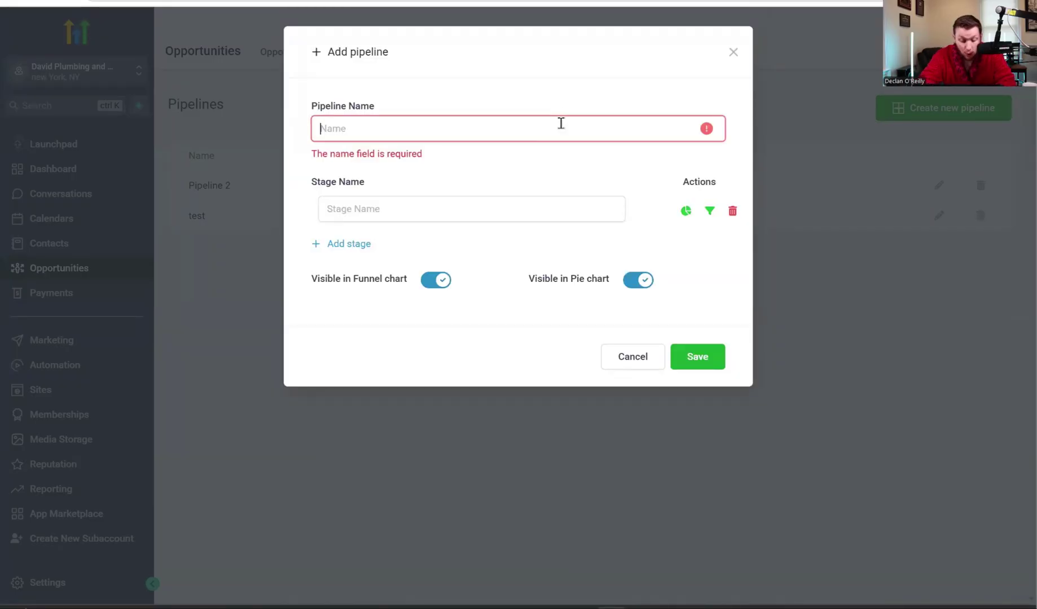
{"action": "type", "text": "Sales Pipeline"}
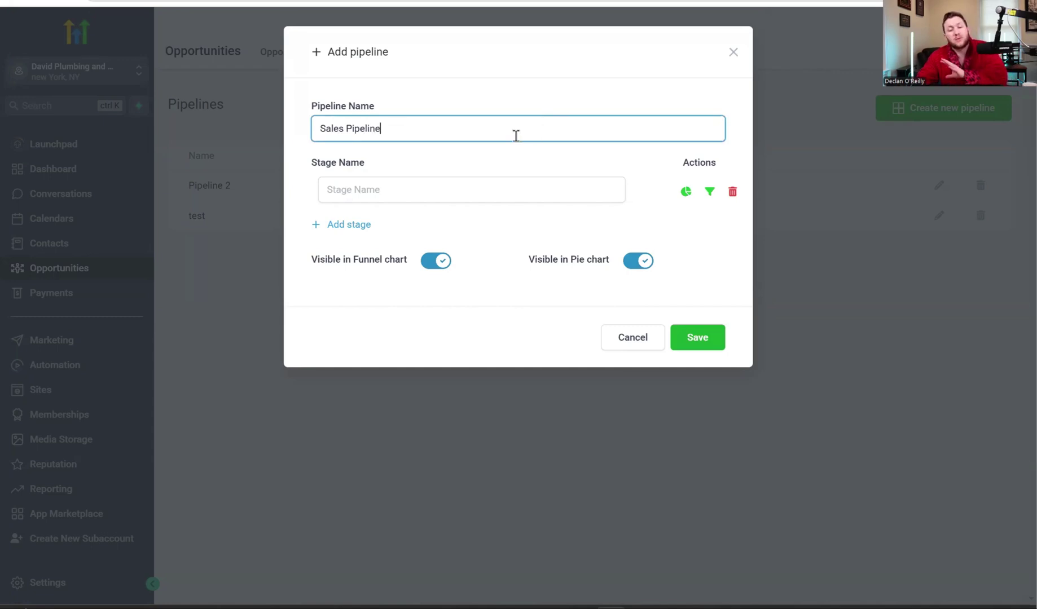
{"action": "left_click", "coordinate": [511, 197]}
{"action": "type", "text": "New Lead"}
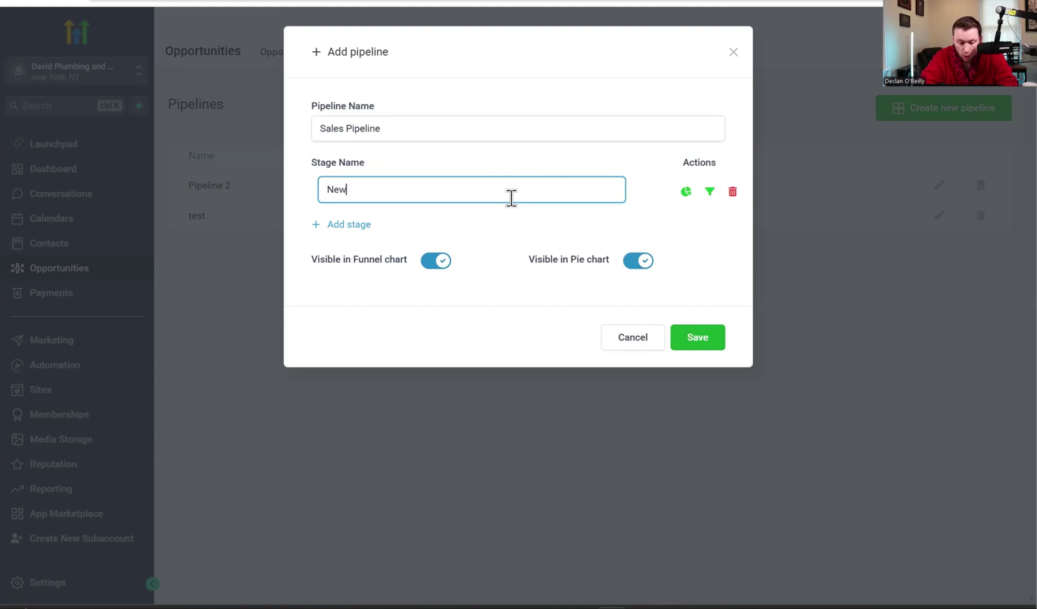
Add a second stage named "Booked App" to the new pipeline, keeping it visible in the funnel chart.
{"action": "left_click", "coordinate": [354, 225]}
{"action": "left_click", "coordinate": [422, 227]}
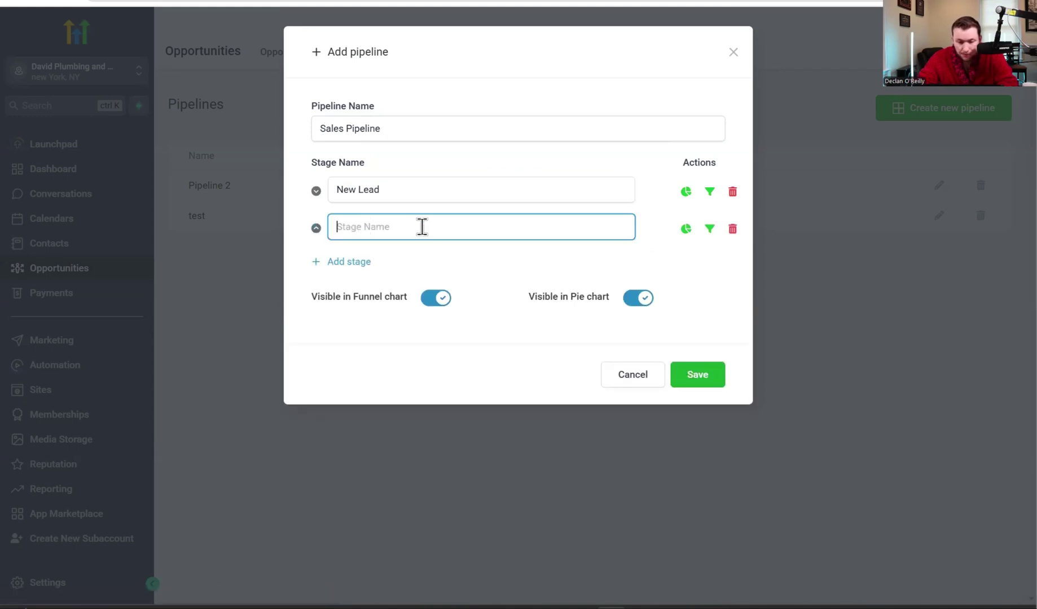
{"action": "left_click", "coordinate": [685, 194]}
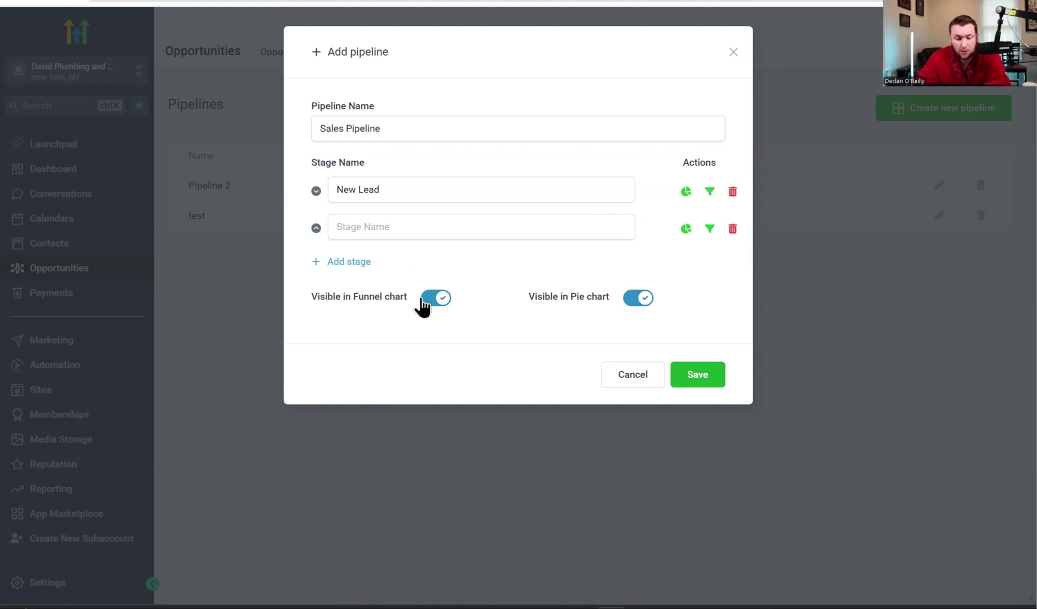
{"action": "left_click", "coordinate": [439, 305]}
{"action": "left_click", "coordinate": [440, 305]}
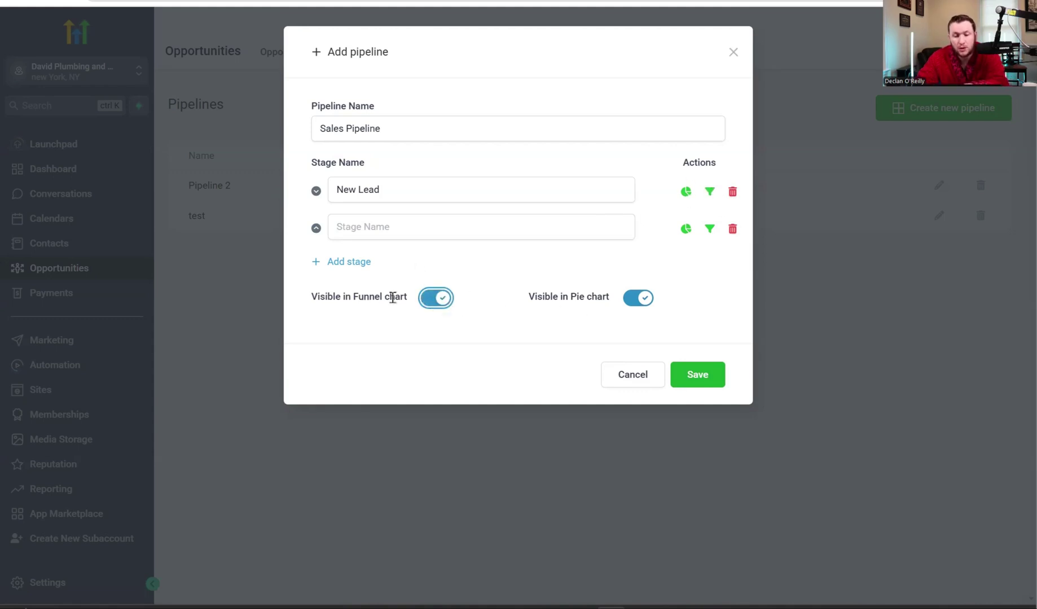
{"action": "left_click", "coordinate": [385, 228]}
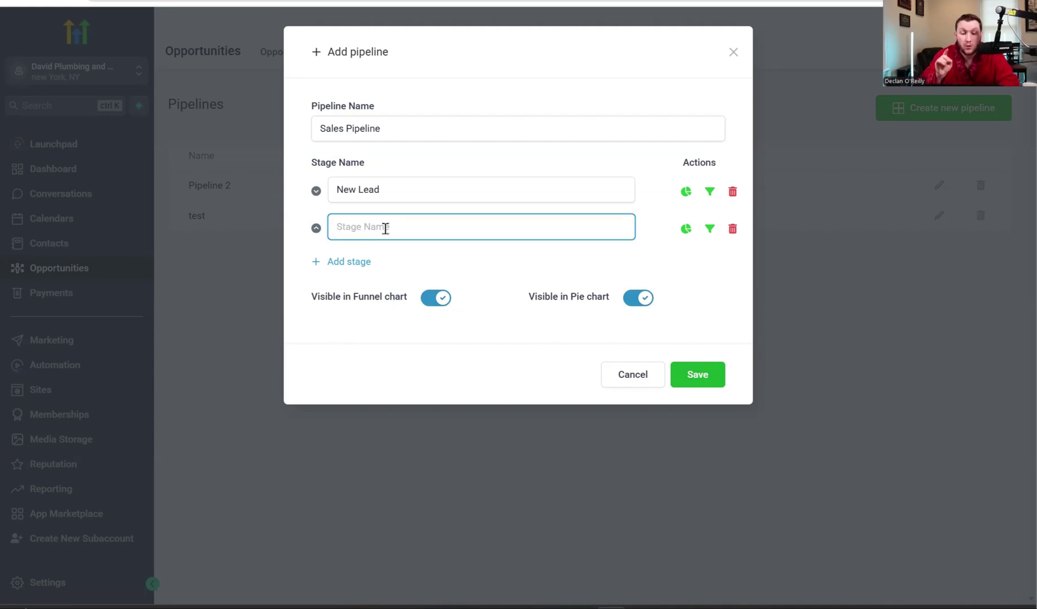
{"action": "type", "text": "Booked App"}
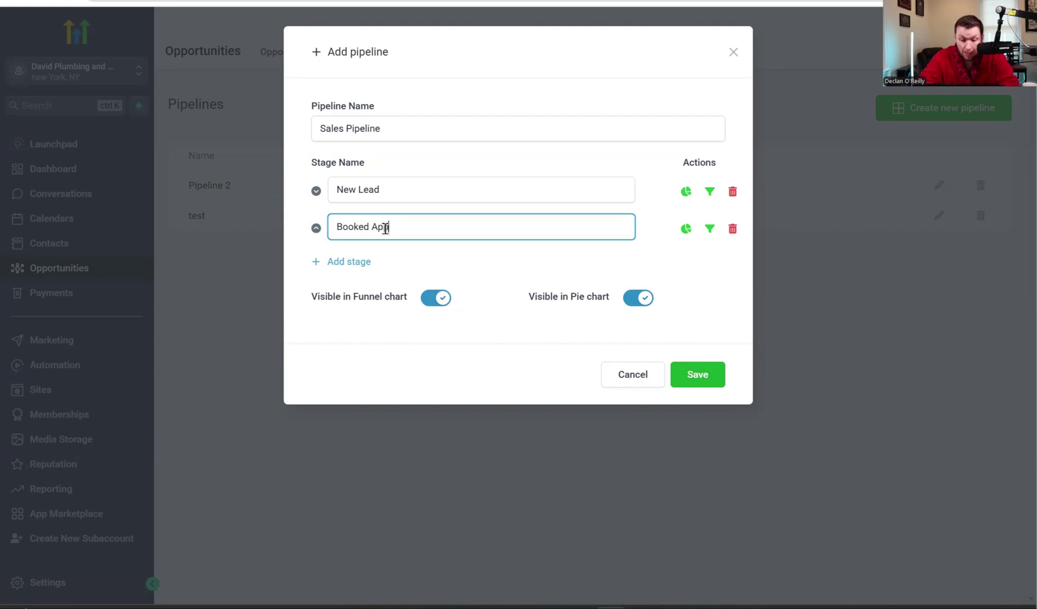
Add "Hot Lead" and "Sold" as the third and fourth stages of the new pipeline.
{"action": "left_click", "coordinate": [358, 263]}
{"action": "left_click", "coordinate": [392, 264]}
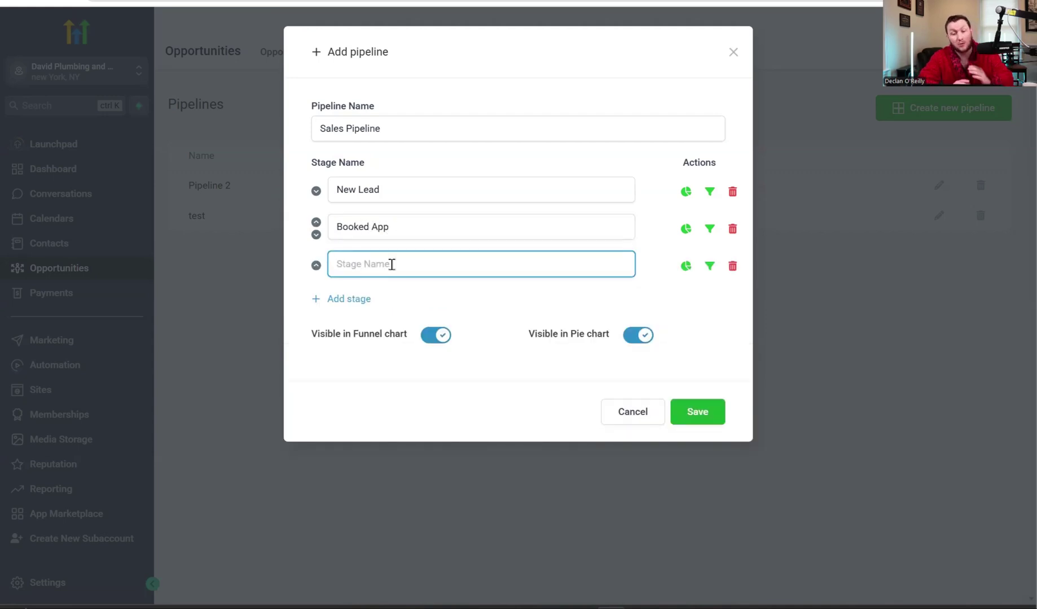
{"action": "type", "text": "Hot Lead"}
{"action": "left_click", "coordinate": [353, 312]}
{"action": "left_click", "coordinate": [389, 291]}
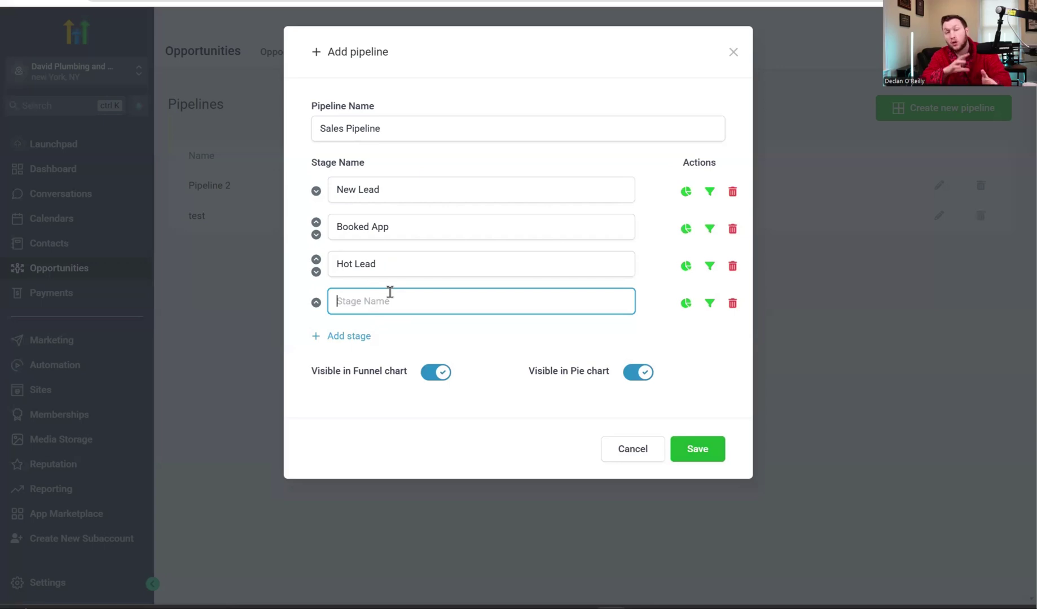
{"action": "type", "text": "Sold"}
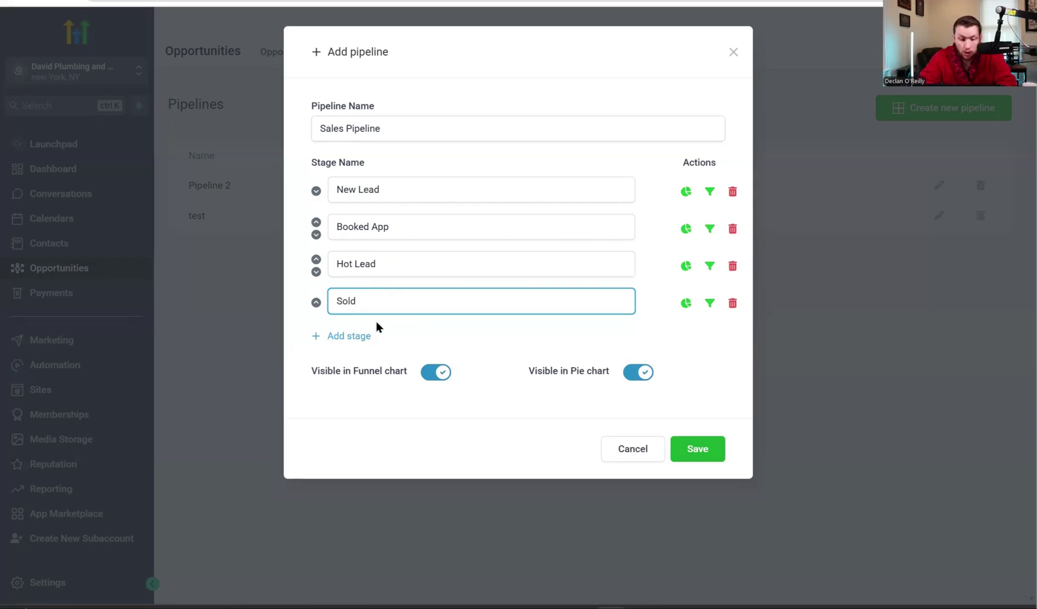
Add "Upsell" as the fifth stage and save the new pipeline.
{"action": "left_click", "coordinate": [366, 336]}
{"action": "type", "text": "Upsell"}
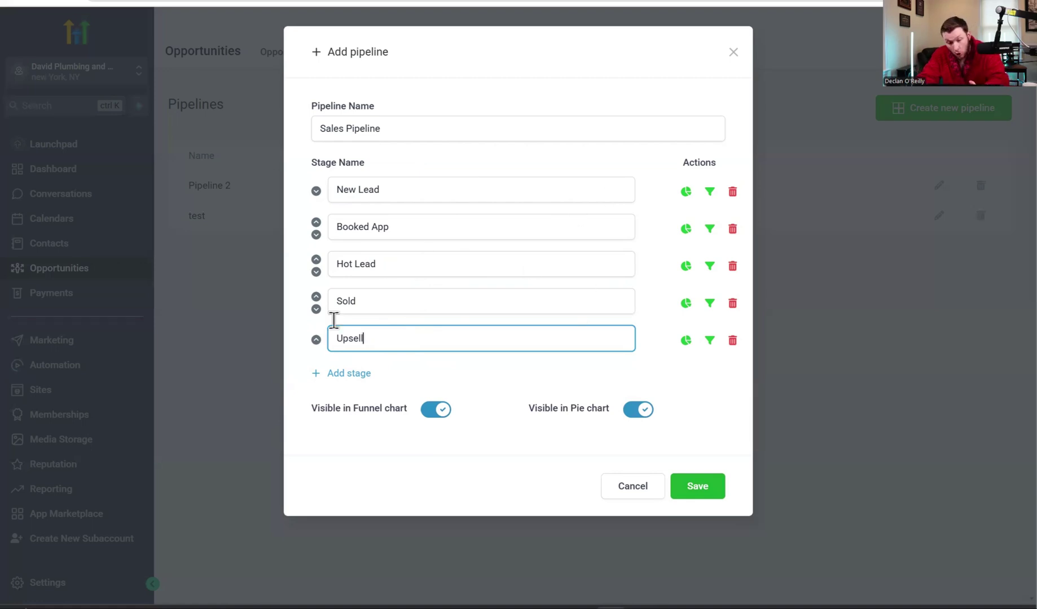
{"action": "left_click", "coordinate": [693, 494]}
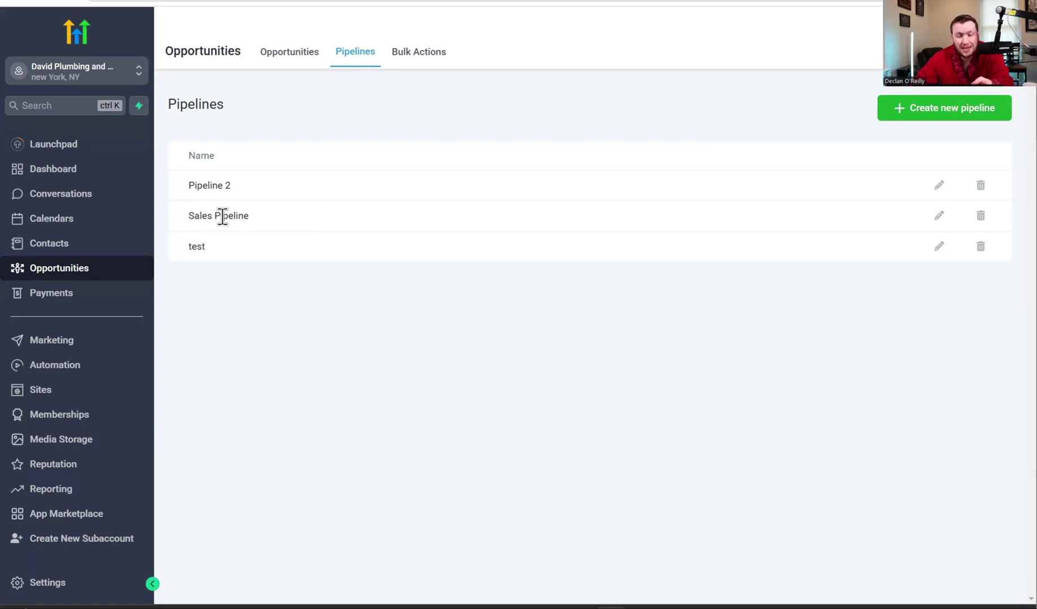
Review the stages of Sales Pipeline in its settings and on the opportunities board.
{"action": "left_click", "coordinate": [941, 216]}
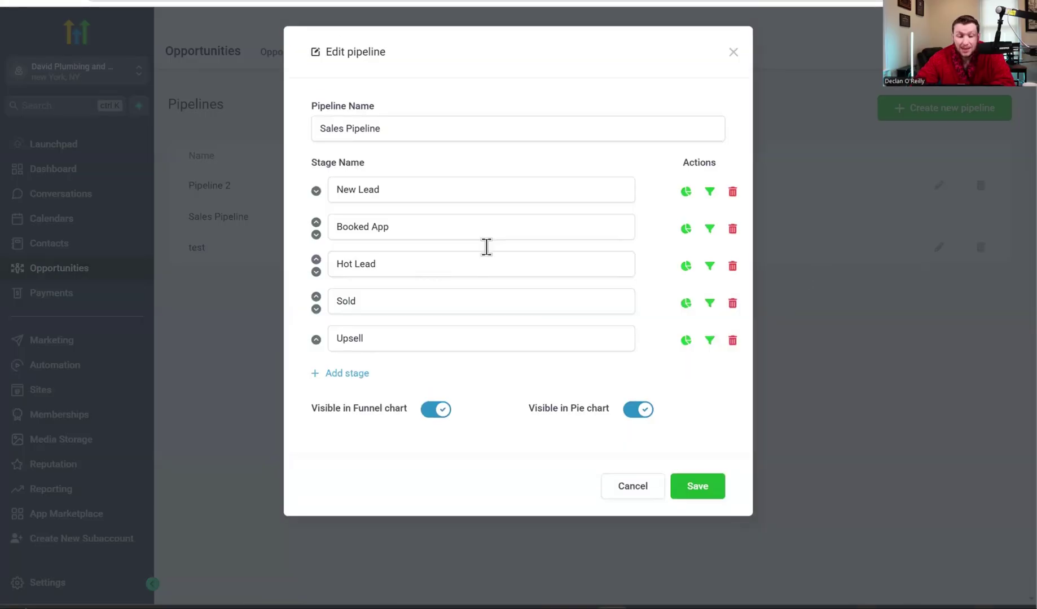
{"action": "left_click", "coordinate": [732, 52]}
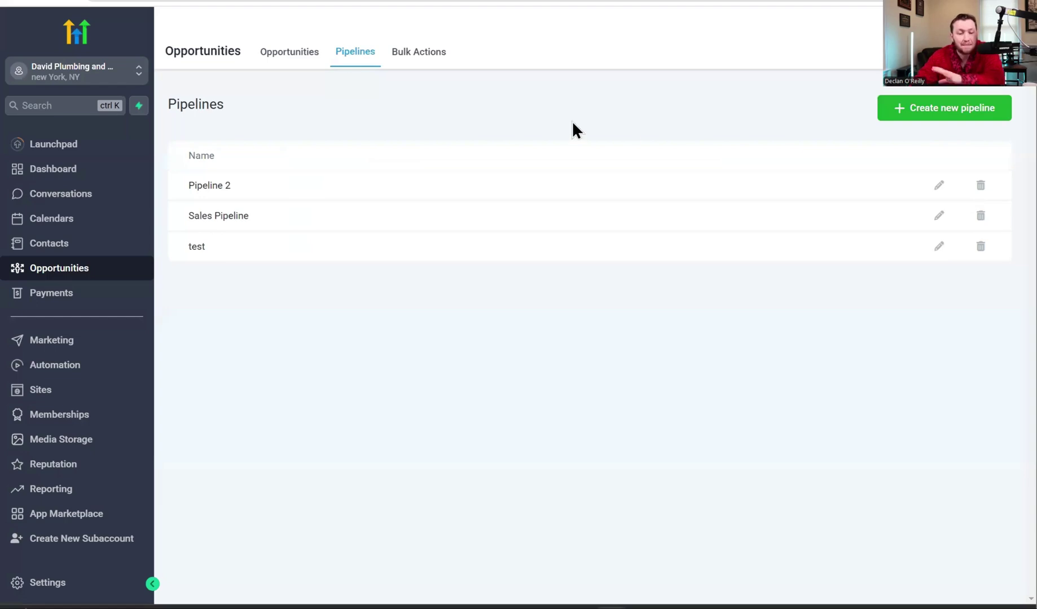
{"action": "left_click", "coordinate": [299, 52]}
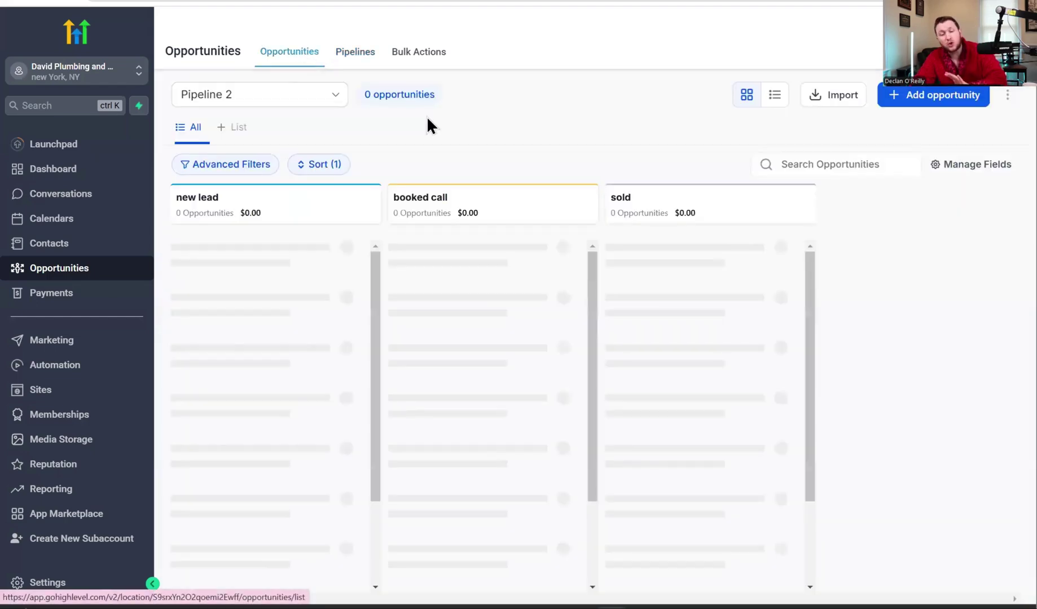
{"action": "left_click", "coordinate": [330, 95]}
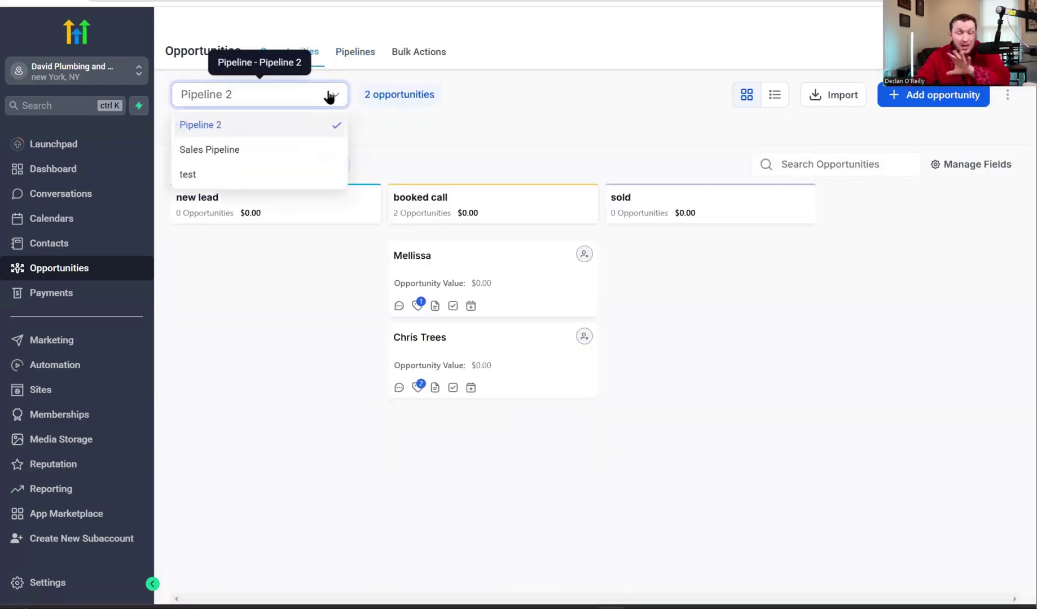
{"action": "left_click", "coordinate": [318, 152]}
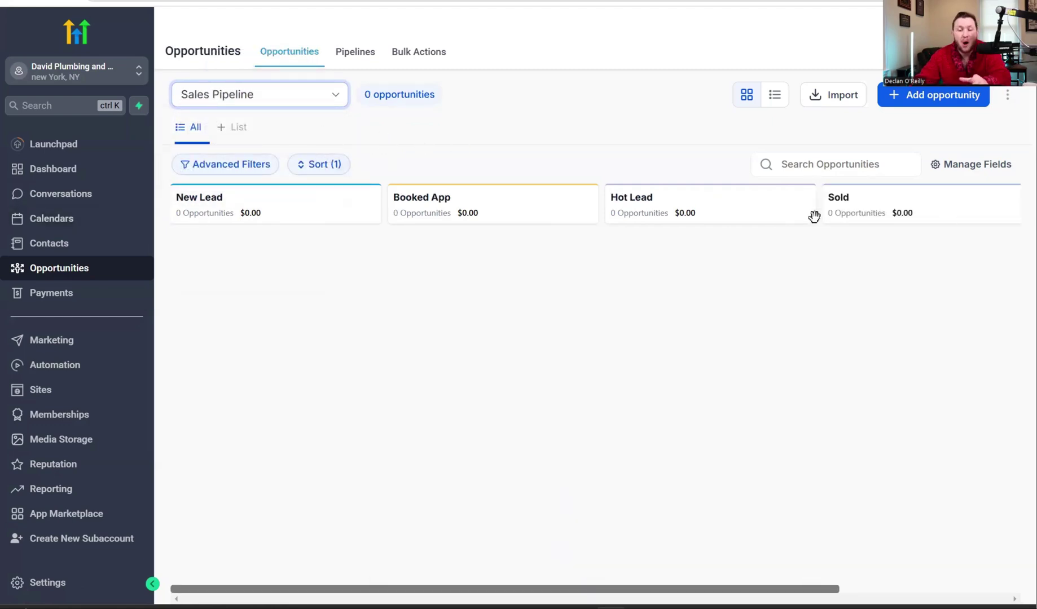
{"action": "left_click", "coordinate": [318, 97]}
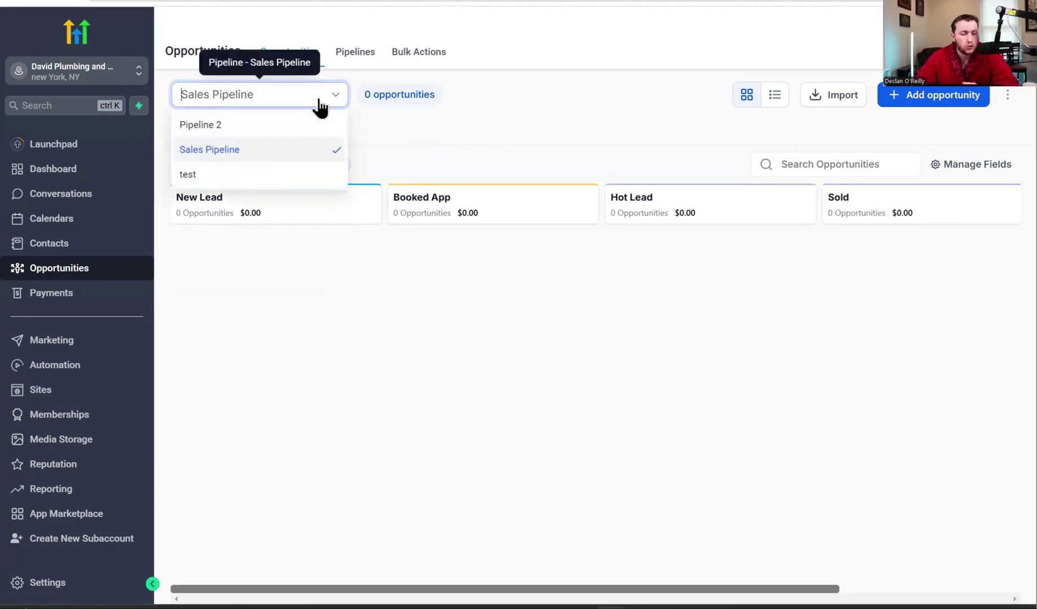
{"action": "left_click", "coordinate": [277, 160]}
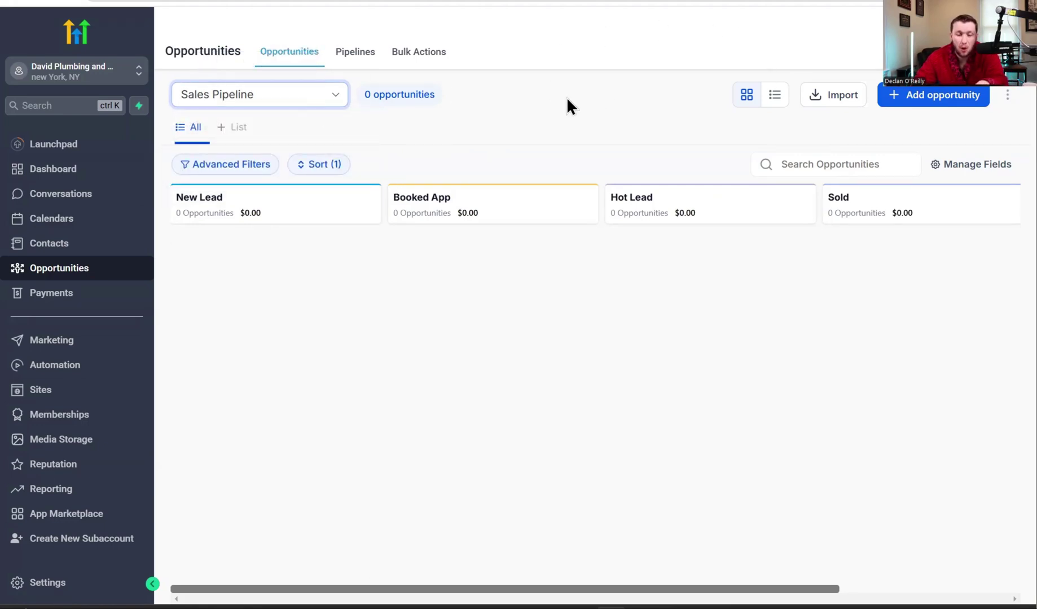
Compare the list and board views of opportunities, viewing Sales Pipeline and Pipeline 2.
{"action": "left_click", "coordinate": [769, 99]}
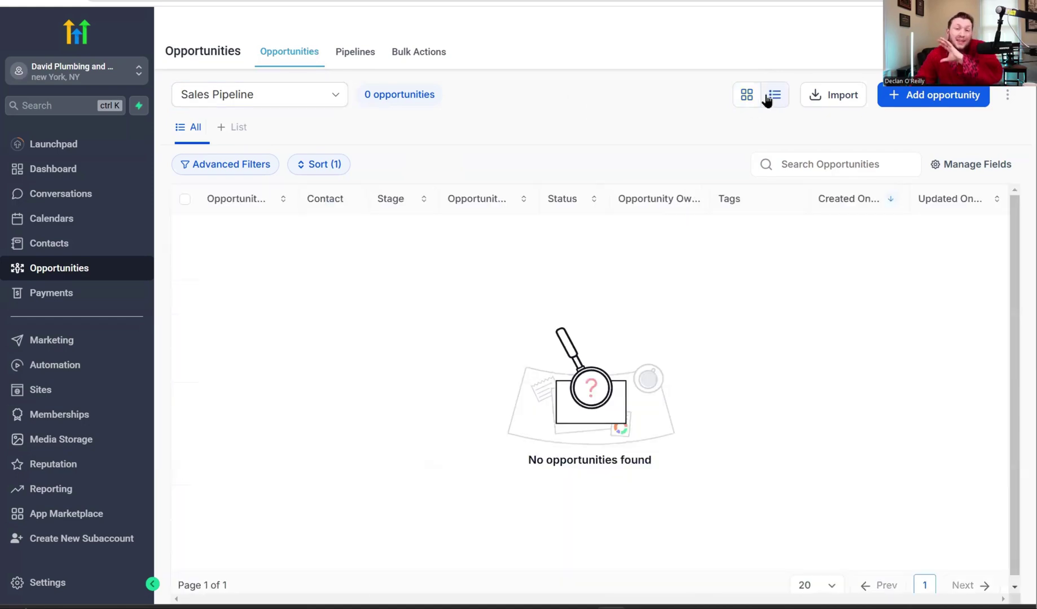
{"action": "left_click", "coordinate": [759, 101]}
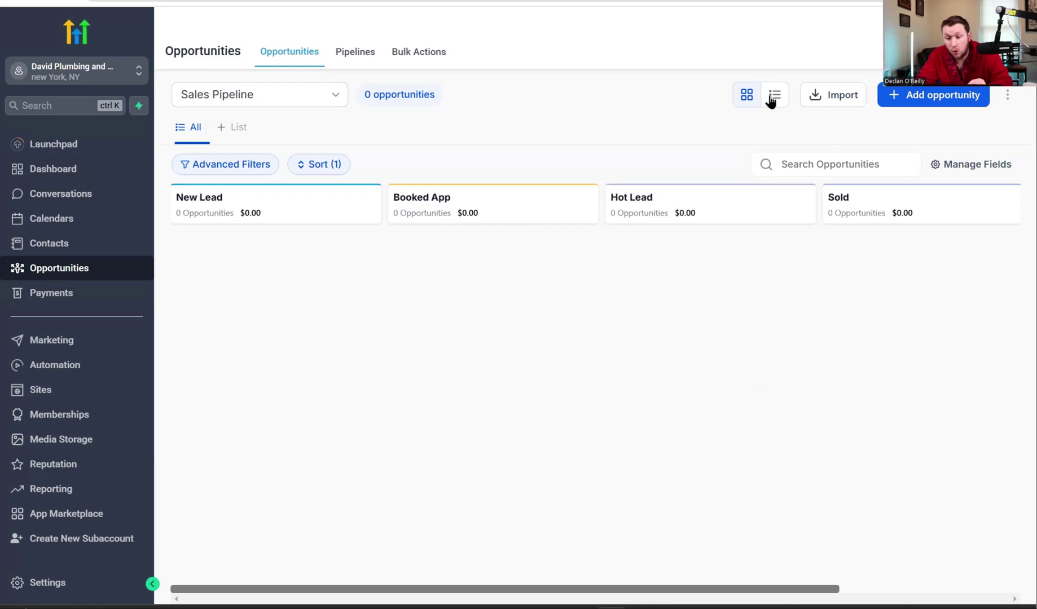
{"action": "left_click", "coordinate": [772, 100]}
{"action": "left_click", "coordinate": [301, 103]}
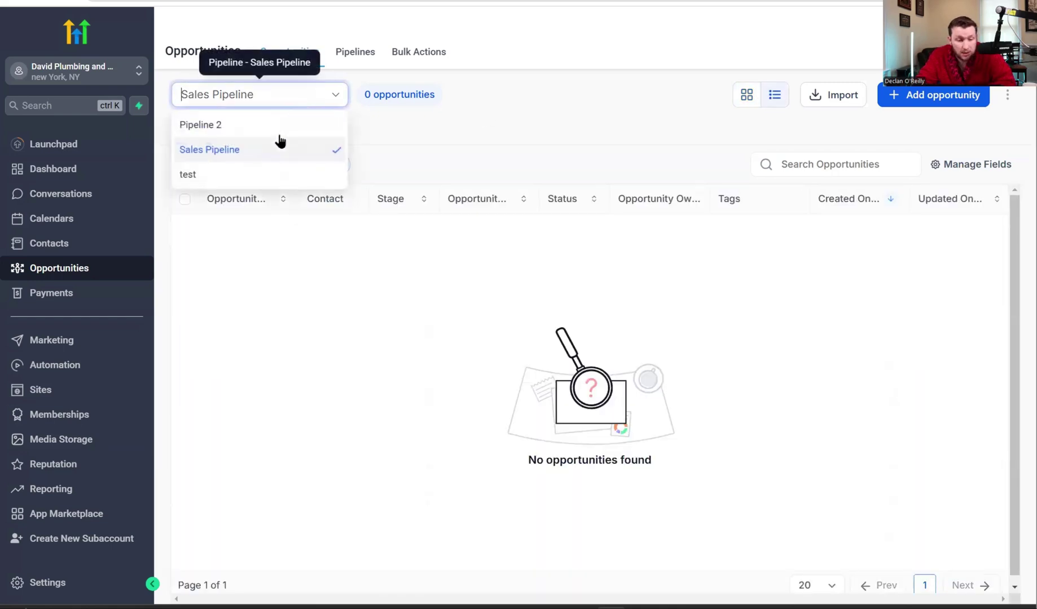
{"action": "left_click", "coordinate": [274, 132]}
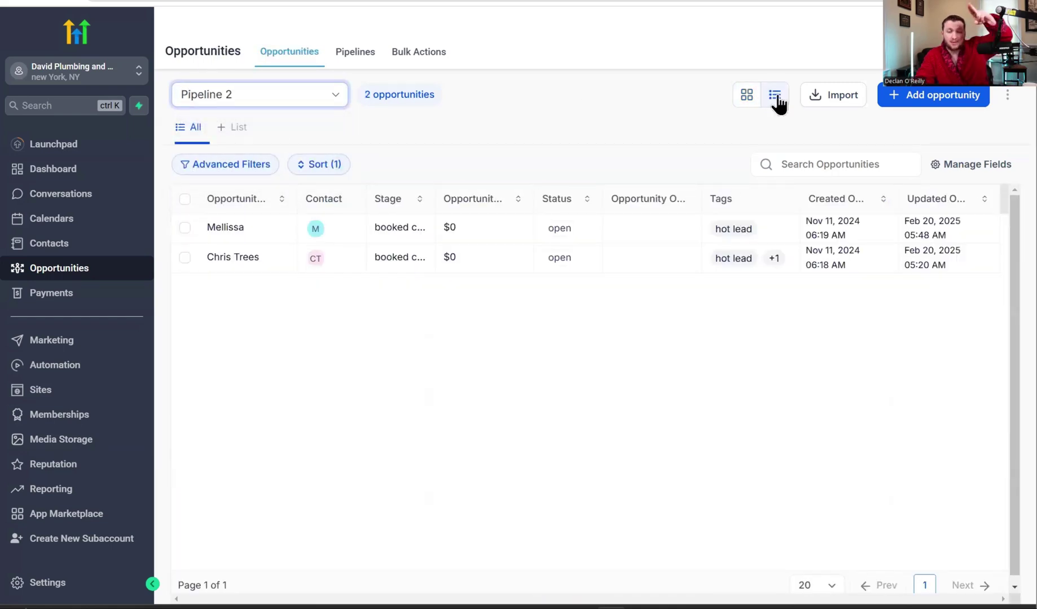
{"action": "left_click", "coordinate": [747, 95]}
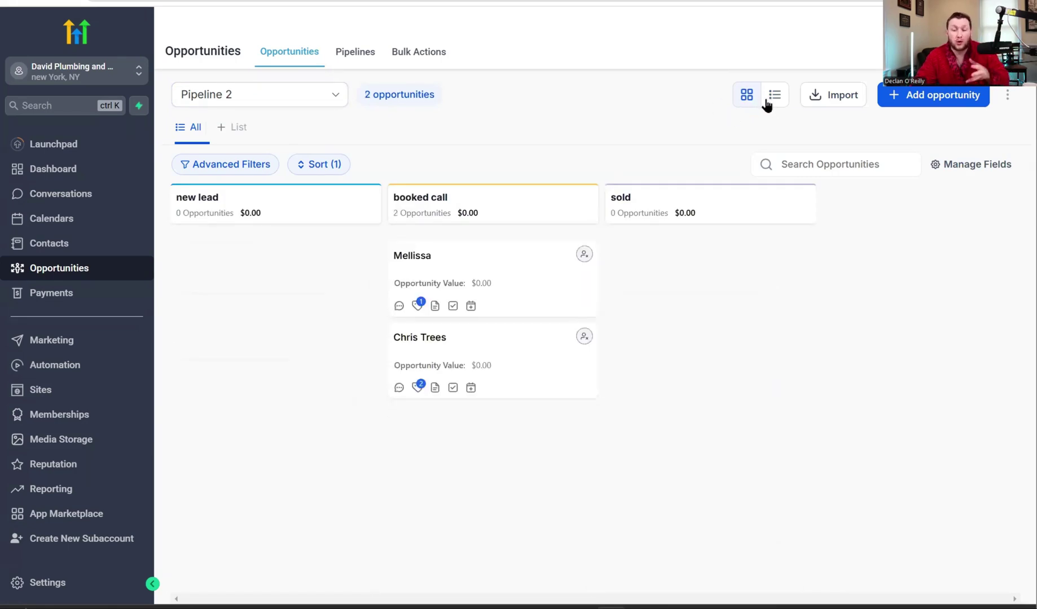
Examine the opportunity import page and the bulk actions history, and return to the opportunities board without importing anything.
{"action": "left_click", "coordinate": [830, 96]}
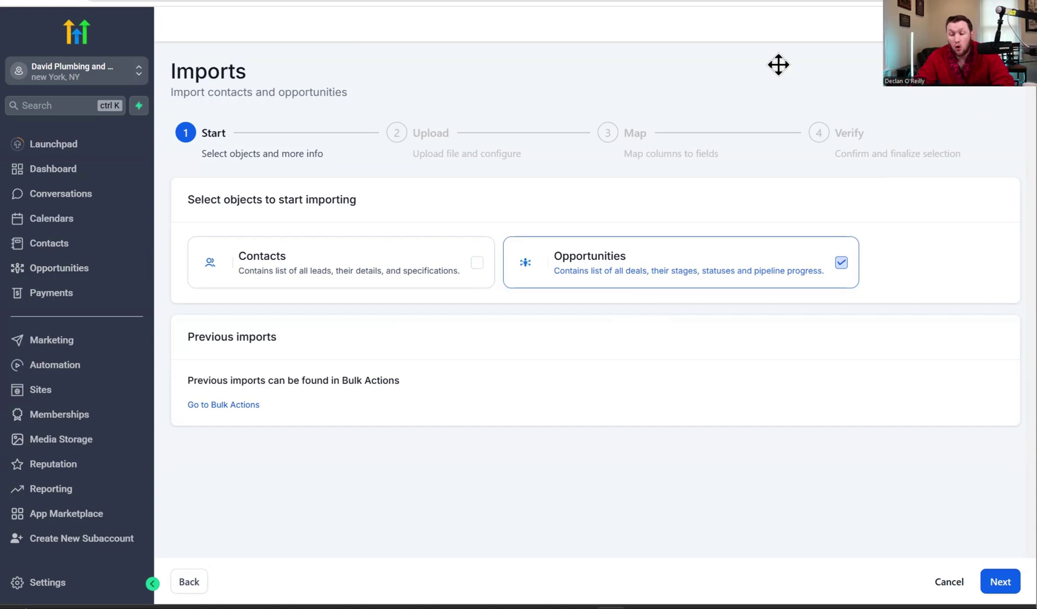
{"action": "left_click", "coordinate": [949, 582]}
{"action": "left_click", "coordinate": [639, 326]}
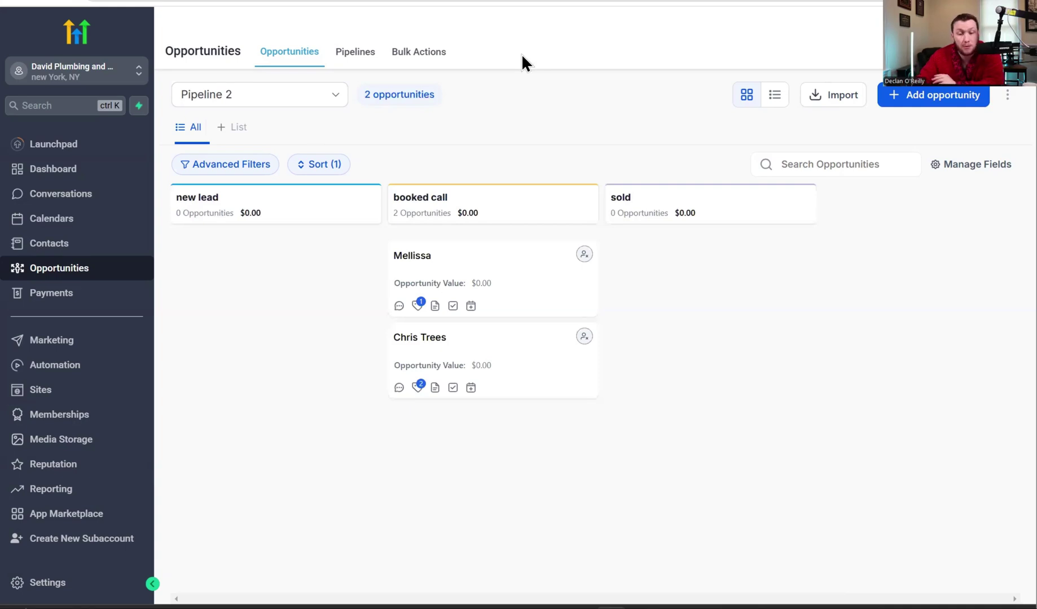
{"action": "left_click", "coordinate": [424, 67]}
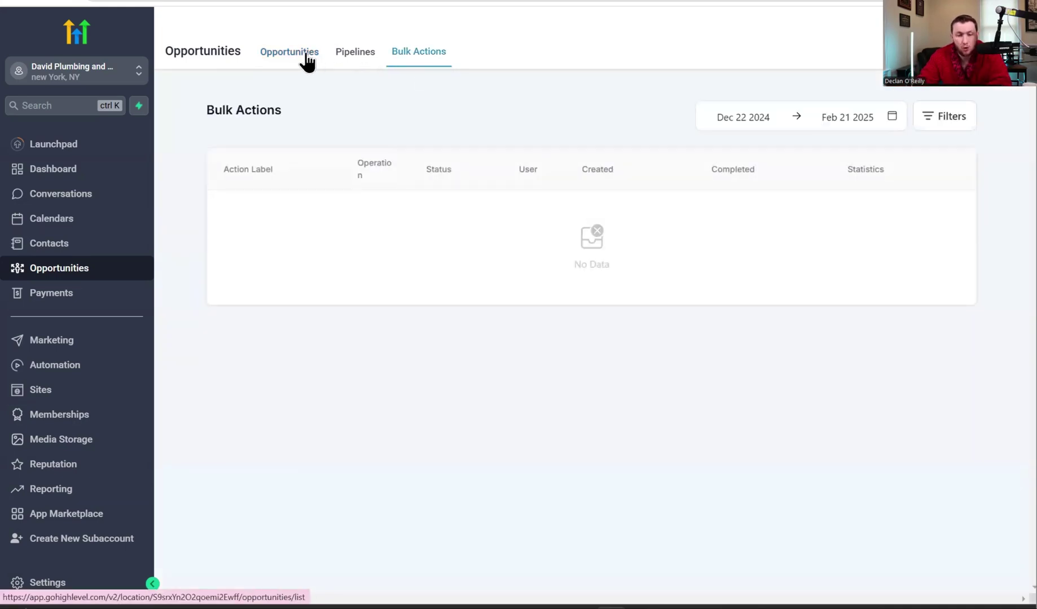
{"action": "left_click", "coordinate": [305, 54]}
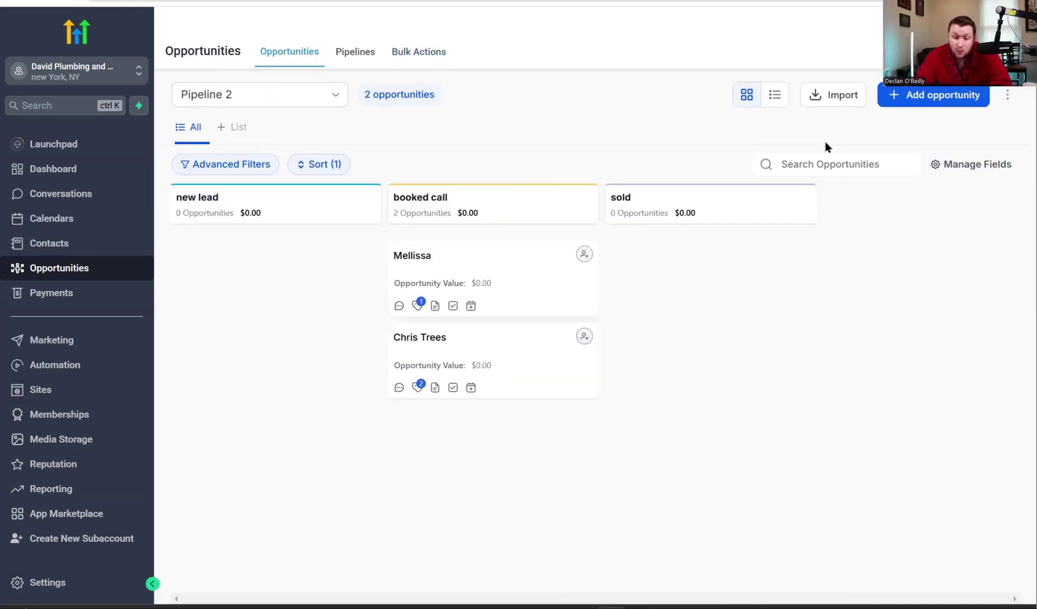
Review the export and restore options, the advanced filters and the sort criteria for Pipeline 2 opportunities without changing any.
{"action": "left_click", "coordinate": [1007, 95]}
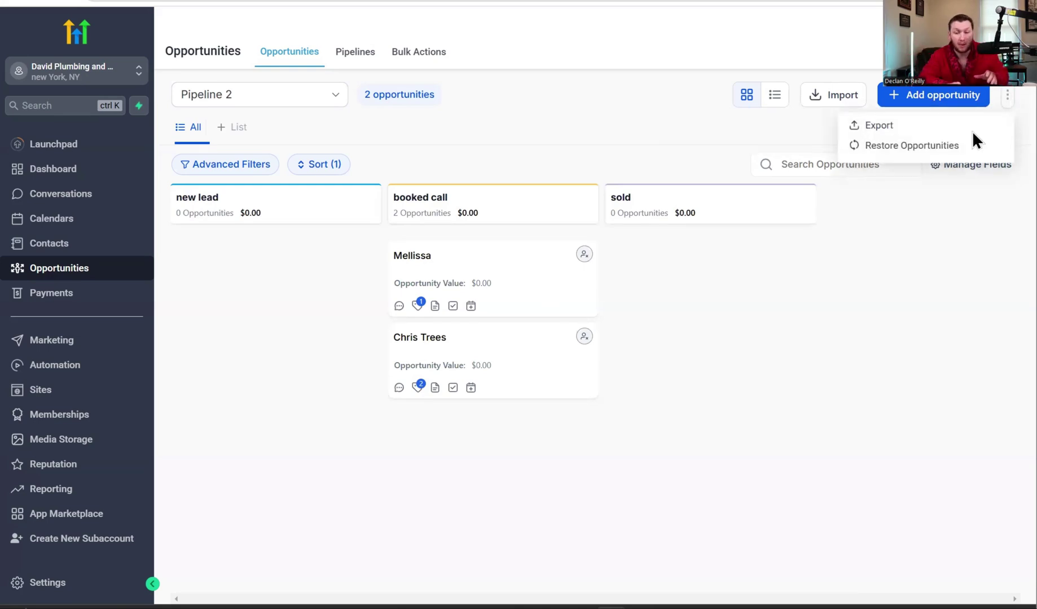
{"action": "left_click", "coordinate": [931, 275]}
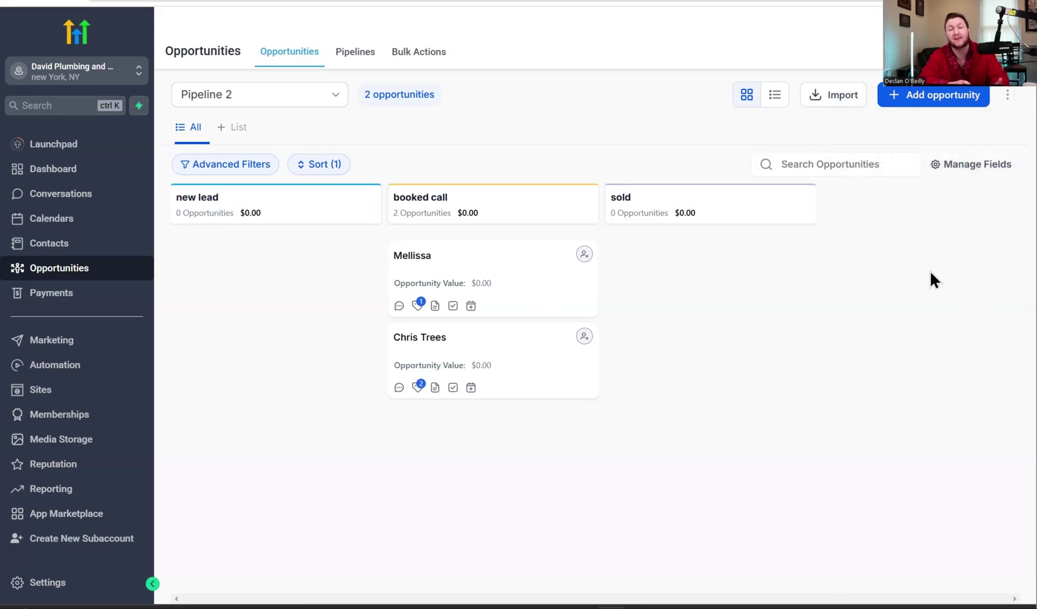
{"action": "left_click", "coordinate": [253, 165]}
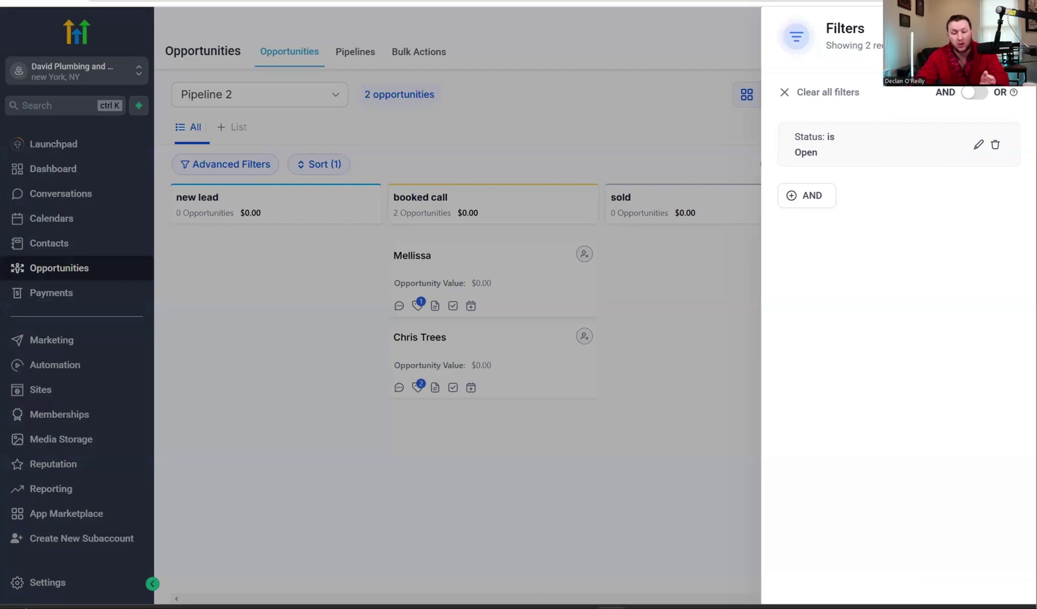
{"action": "left_click", "coordinate": [308, 167]}
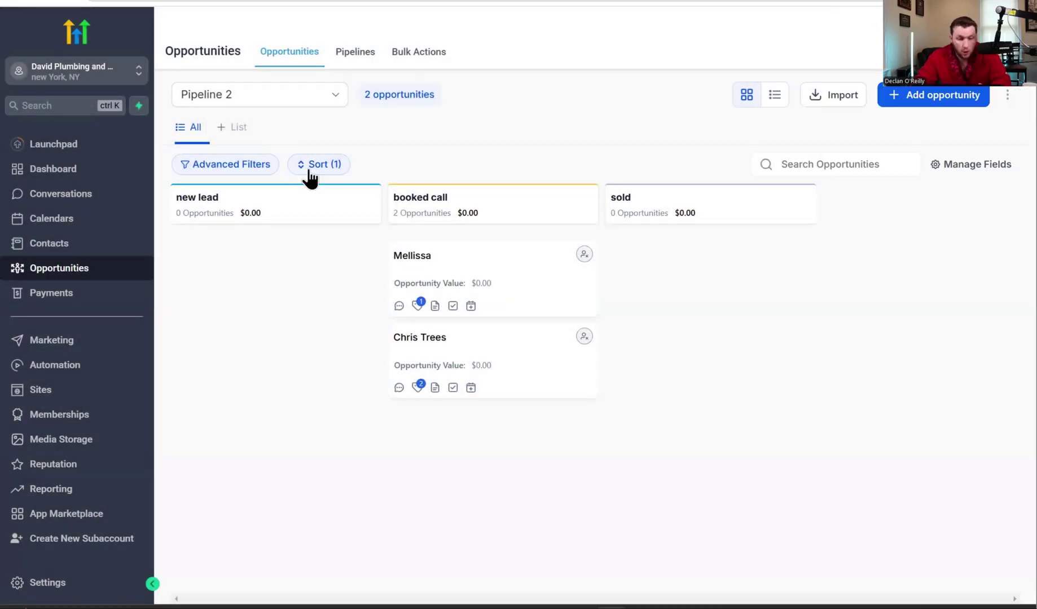
{"action": "left_click", "coordinate": [308, 167]}
{"action": "left_click", "coordinate": [358, 225]}
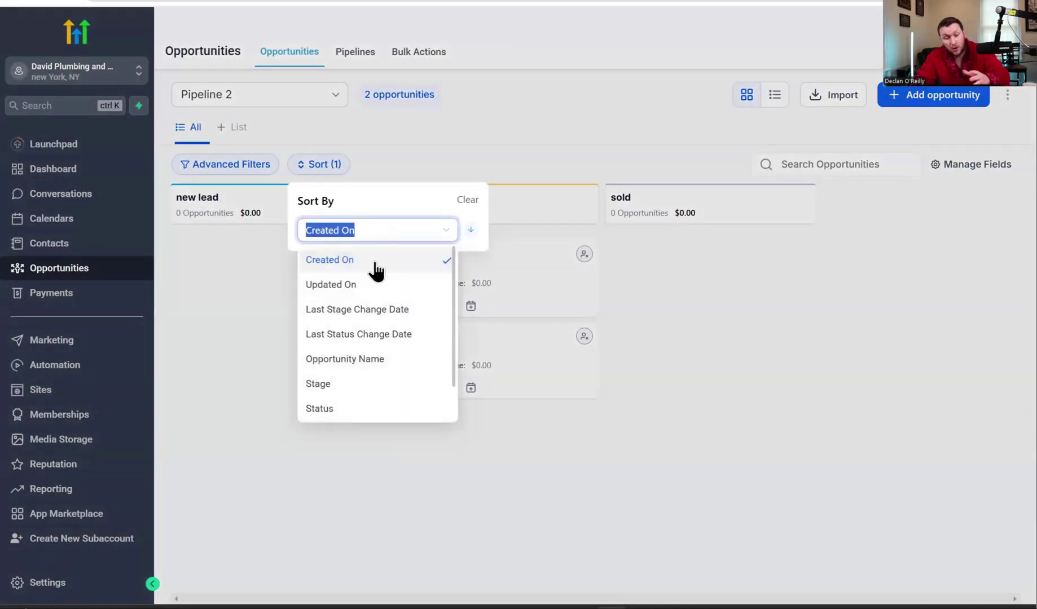
{"action": "left_click", "coordinate": [181, 248]}
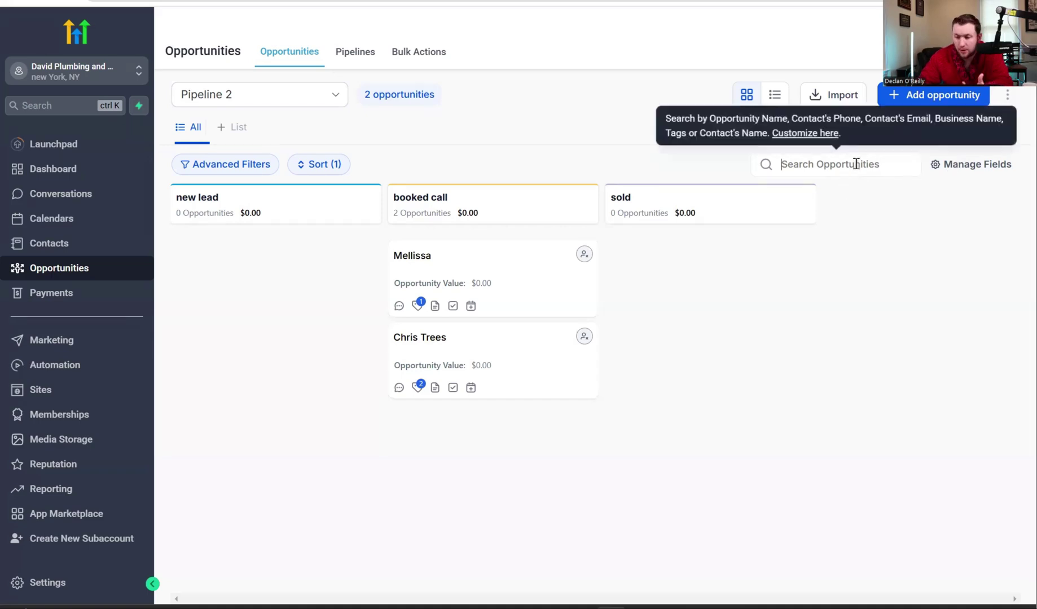
Try hiding the Opportunity Owner, Business Name and Opportunity Source fields on the opportunity cards, and discard the changes.
{"action": "left_click", "coordinate": [963, 166]}
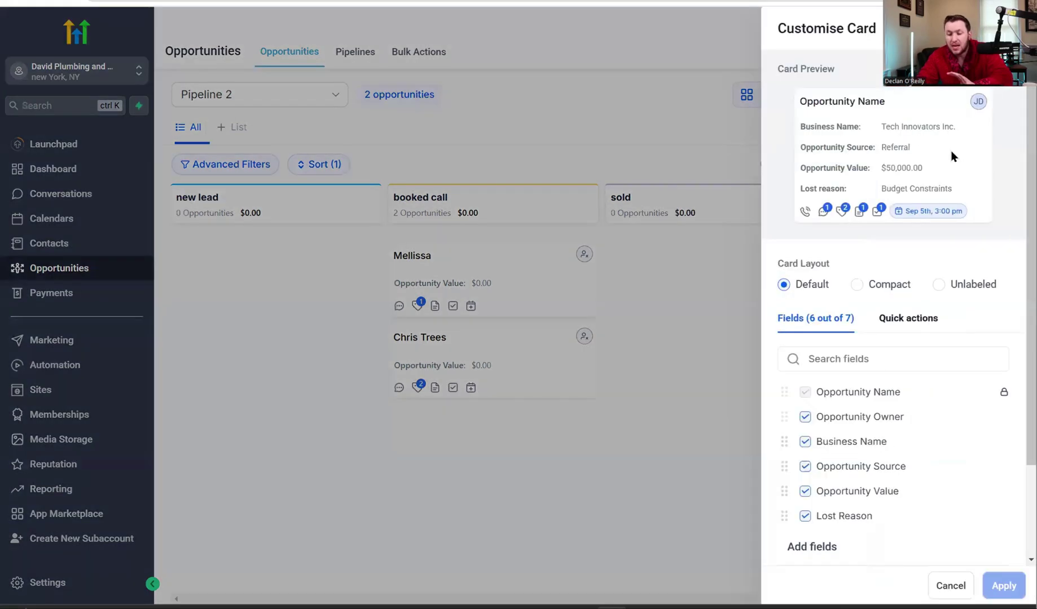
{"action": "scroll", "coordinate": [927, 345], "scroll_direction": "down", "scroll_amount": 2}
{"action": "scroll", "coordinate": [902, 282], "scroll_direction": "up", "scroll_amount": 2}
{"action": "mouse_move", "coordinate": [841, 211]}
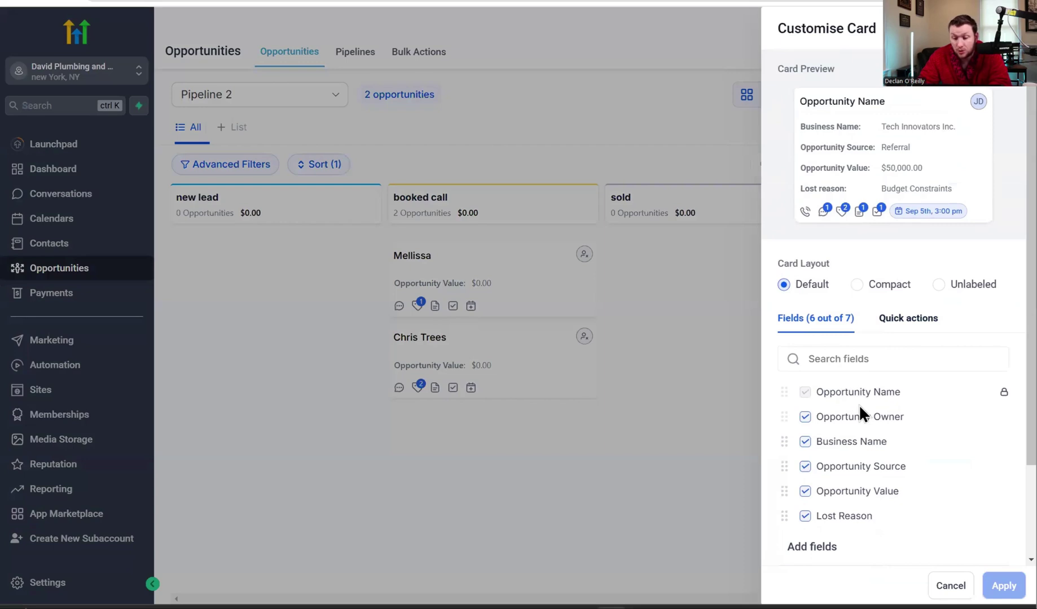
{"action": "left_click", "coordinate": [805, 418]}
{"action": "left_click", "coordinate": [804, 417]}
{"action": "left_click", "coordinate": [805, 417]}
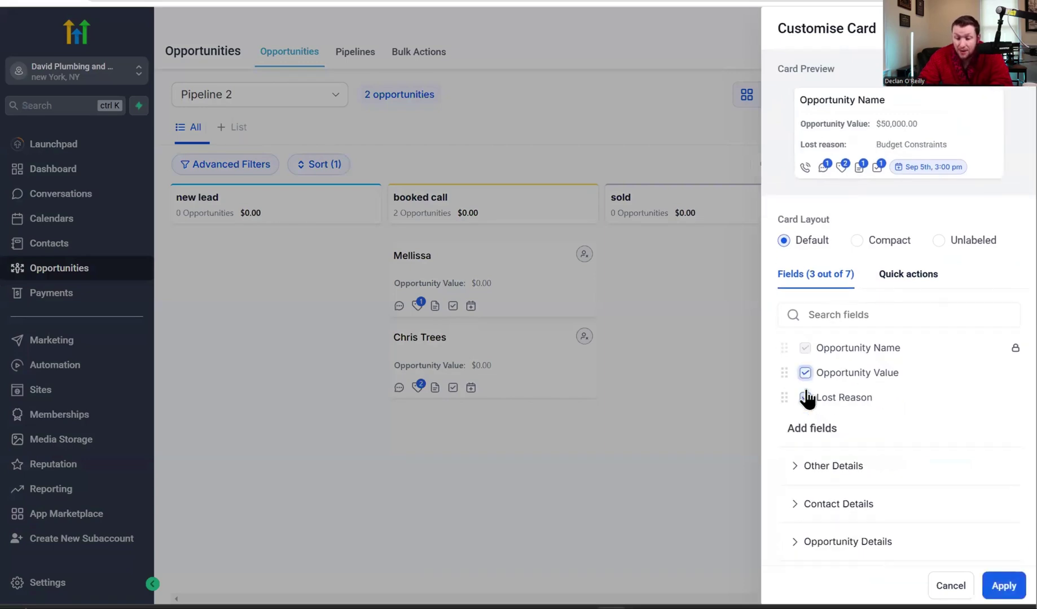
{"action": "key", "text": "Escape"}
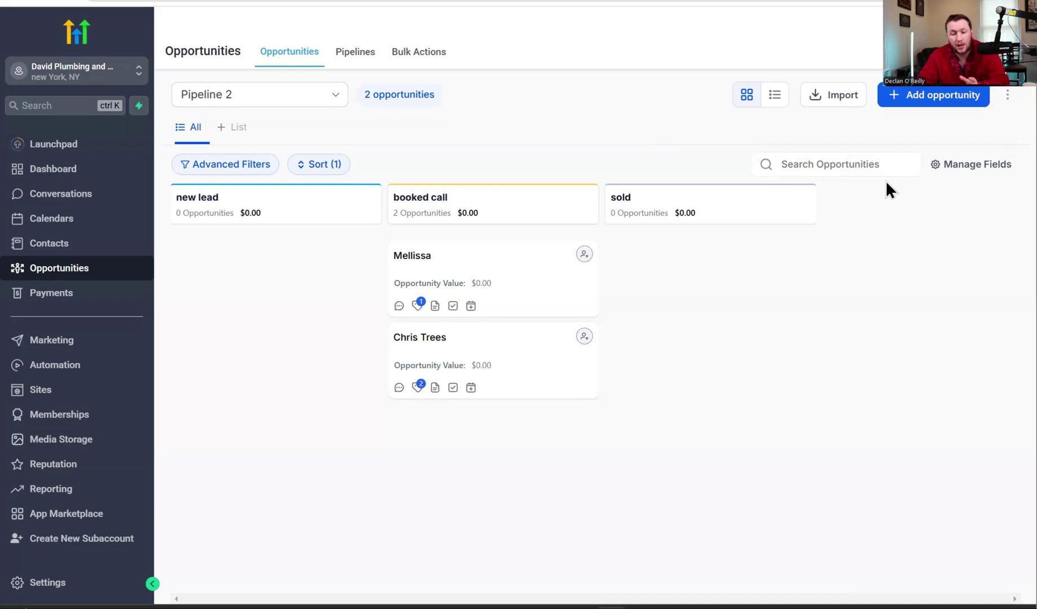
Switch to Sales Pipeline and create an opportunity in the New Lead stage for the first contact in the list.
{"action": "left_click", "coordinate": [277, 90]}
{"action": "left_click", "coordinate": [270, 148]}
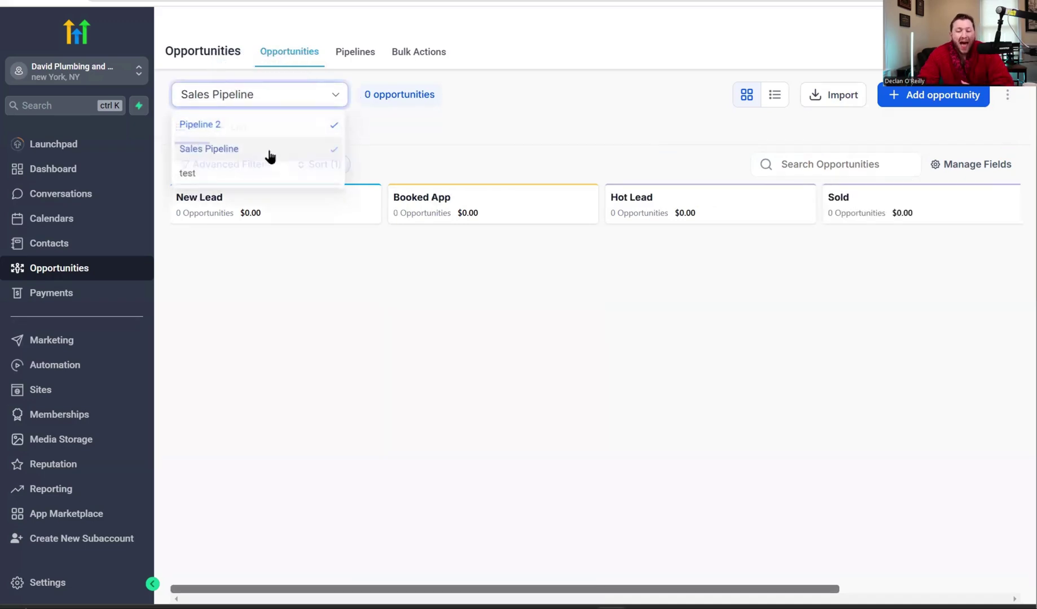
{"action": "left_click", "coordinate": [911, 101]}
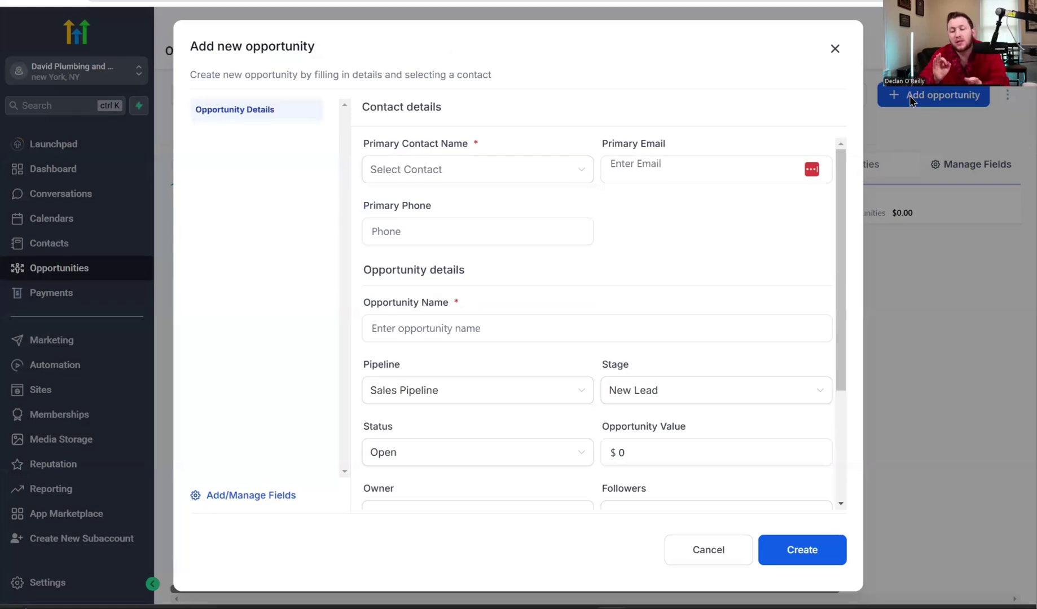
{"action": "left_click", "coordinate": [557, 172]}
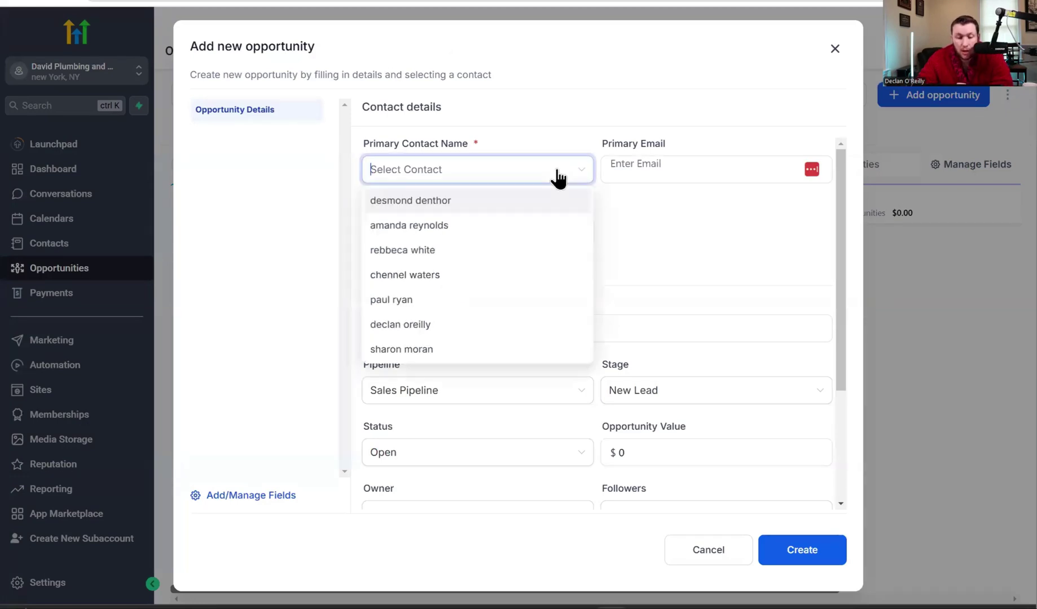
{"action": "left_click", "coordinate": [496, 219]}
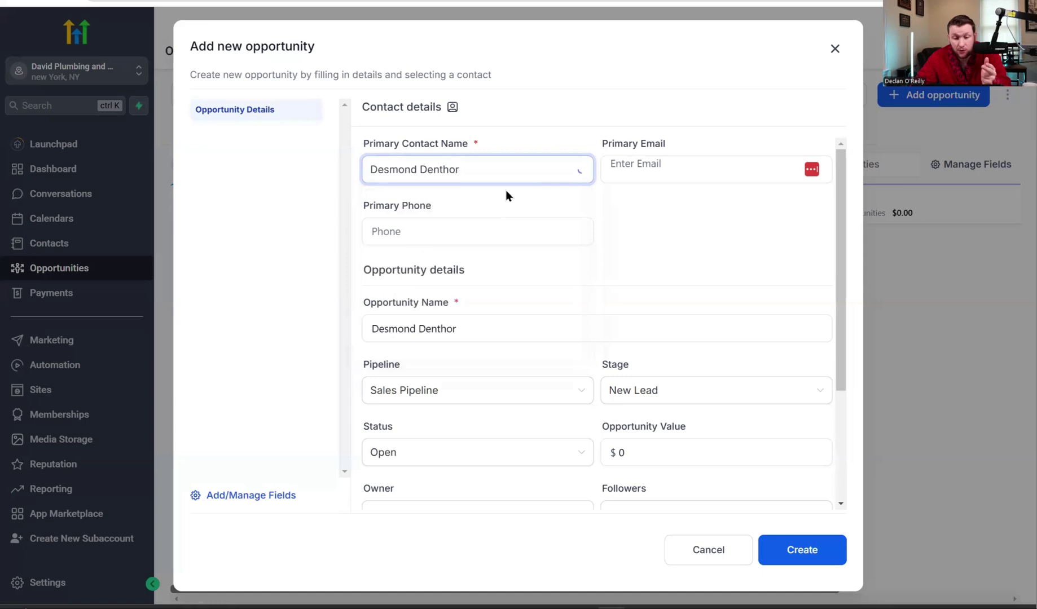
{"action": "left_click", "coordinate": [798, 553]}
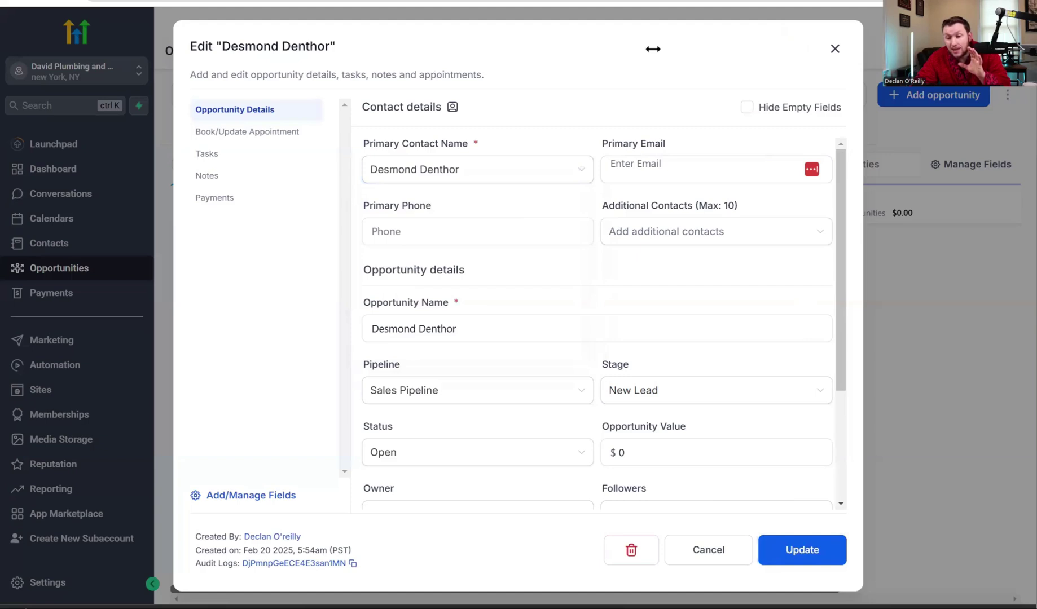
{"action": "left_click", "coordinate": [834, 48]}
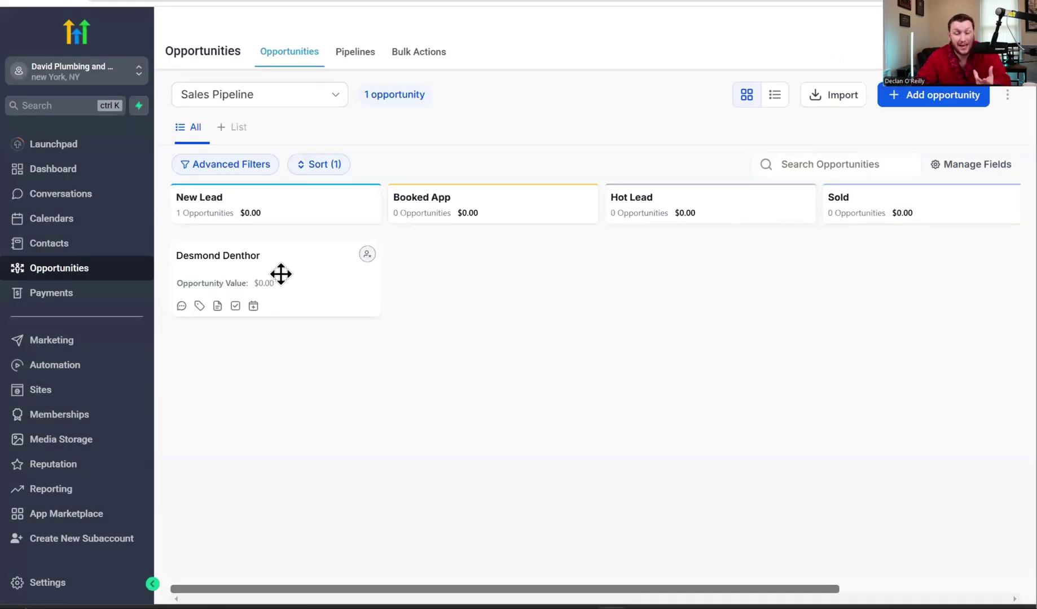
{"action": "left_click", "coordinate": [935, 95]}
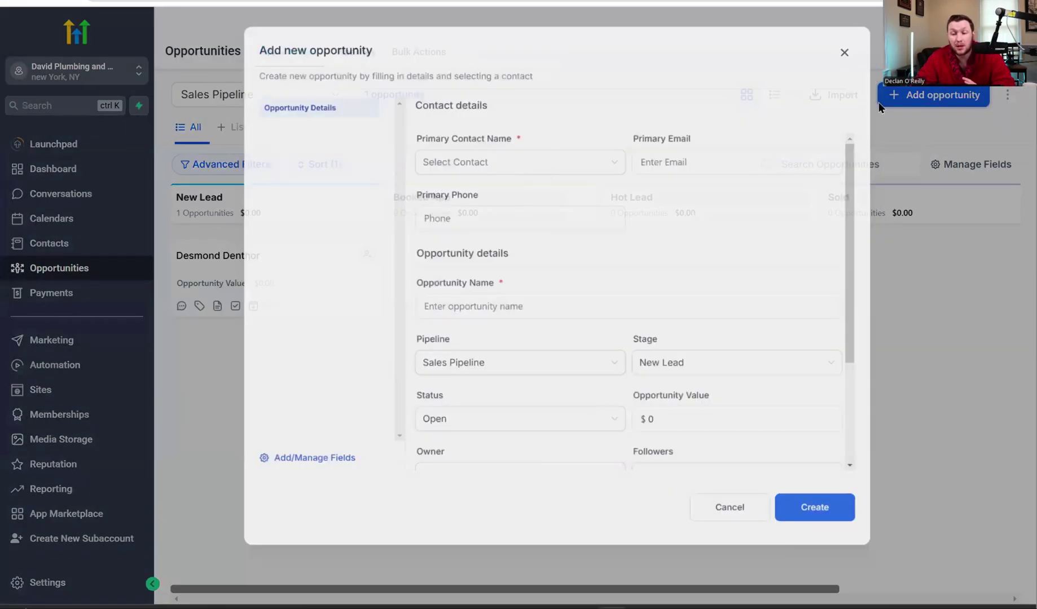
{"action": "left_click", "coordinate": [489, 169]}
{"action": "left_click", "coordinate": [843, 52]}
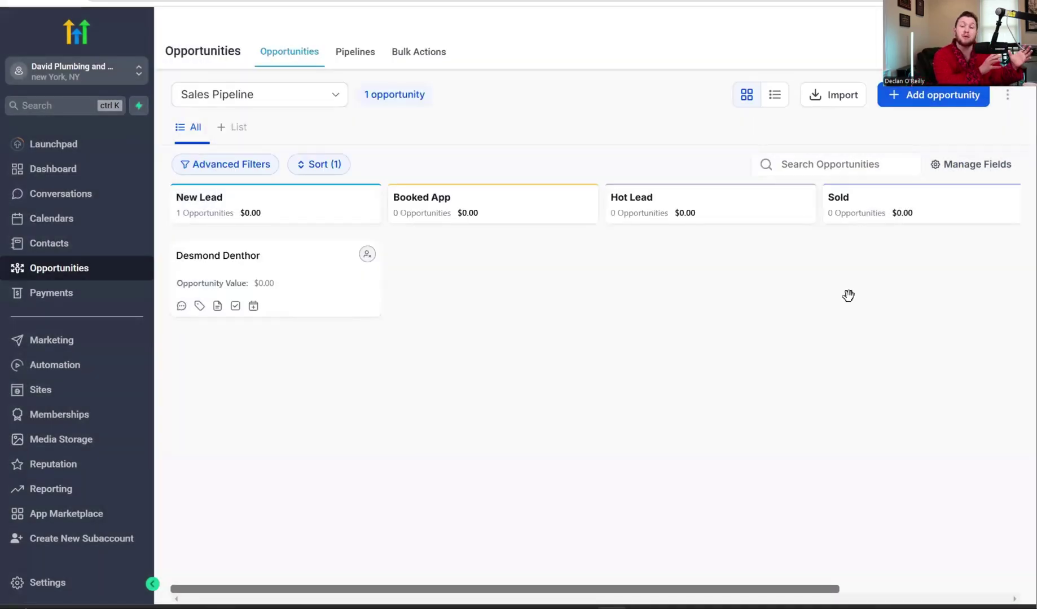
Start another new opportunity with the second contact in the list as its primary contact, leaving the primary phone empty.
{"action": "left_click", "coordinate": [974, 96]}
{"action": "left_click", "coordinate": [666, 167]}
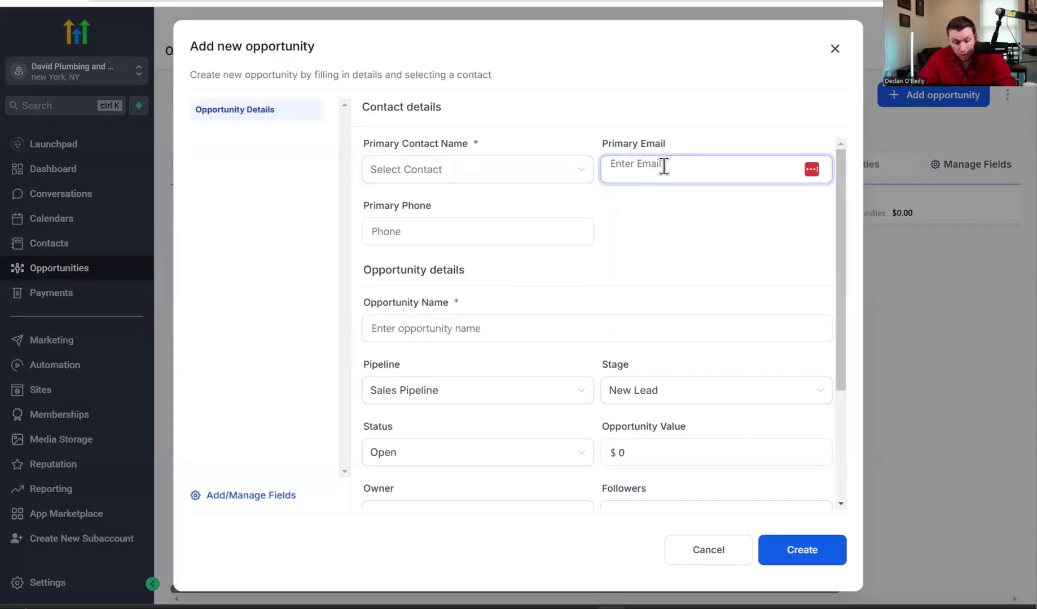
{"action": "left_click", "coordinate": [553, 169]}
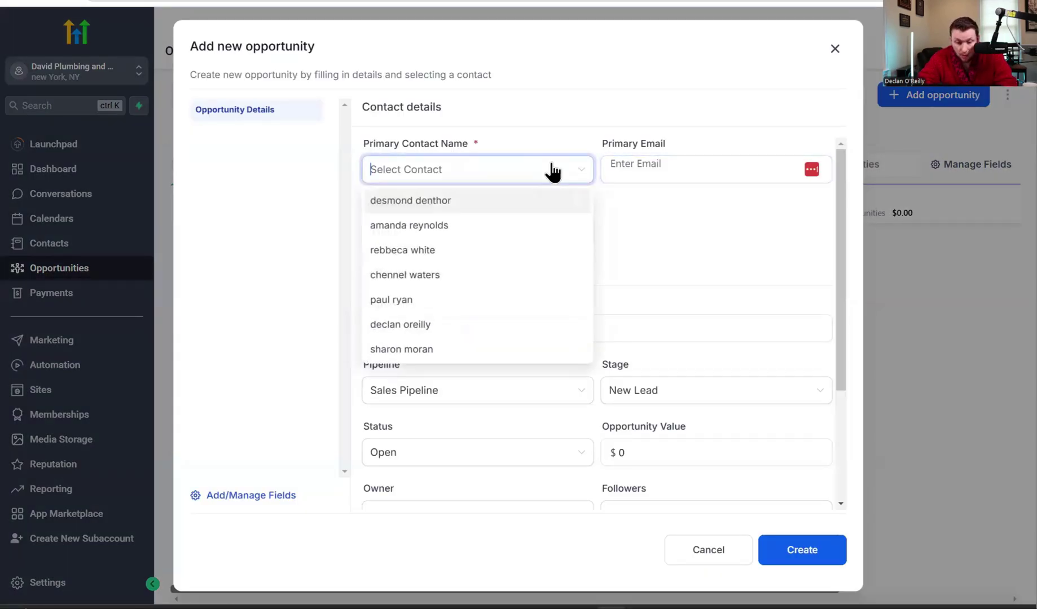
{"action": "left_click", "coordinate": [515, 227]}
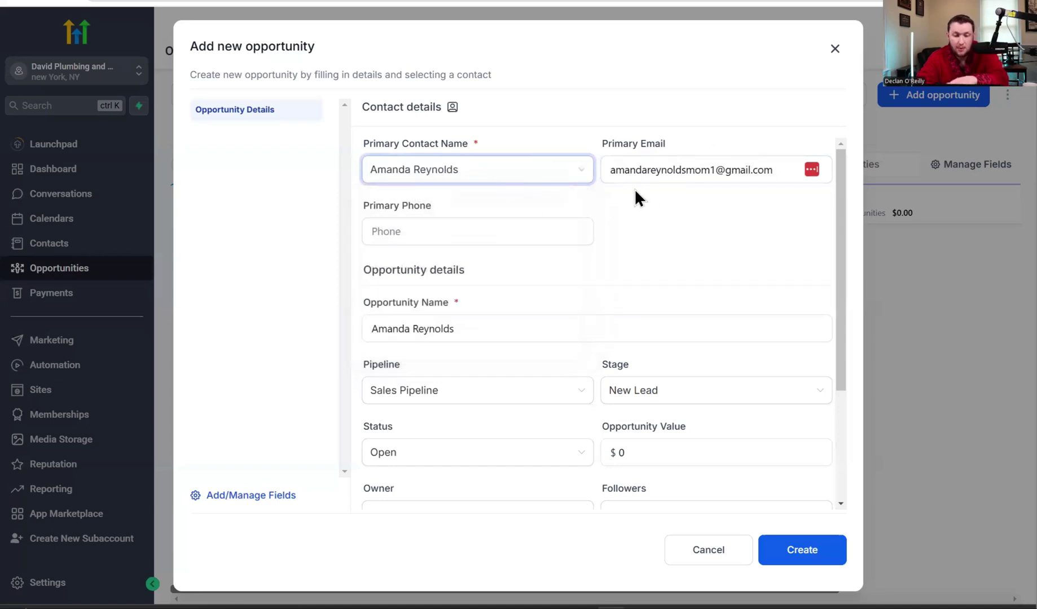
{"action": "left_click", "coordinate": [537, 226]}
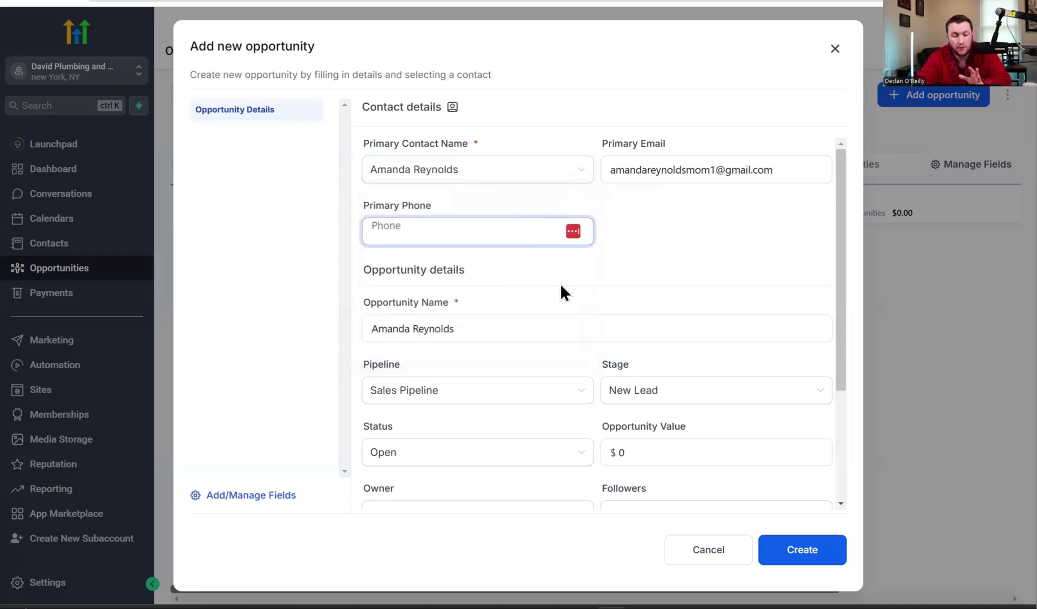
Review the pipeline, stage and status choices for the new opportunity, keeping Sales Pipeline, New Lead and Open.
{"action": "scroll", "coordinate": [535, 338], "scroll_direction": "down", "scroll_amount": 1}
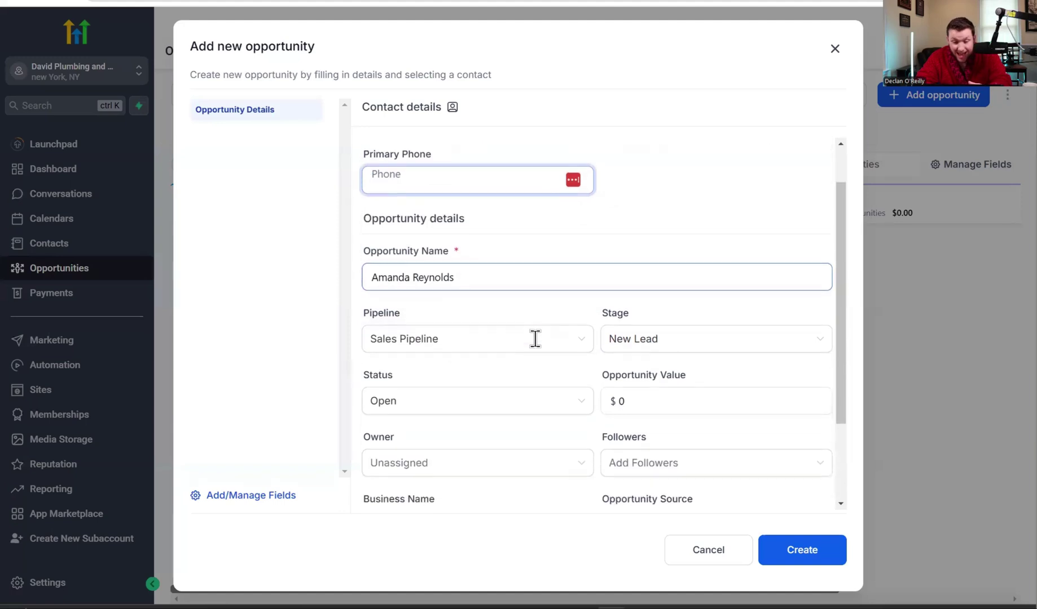
{"action": "scroll", "coordinate": [534, 338], "scroll_direction": "down", "scroll_amount": 1}
{"action": "left_click", "coordinate": [558, 270]}
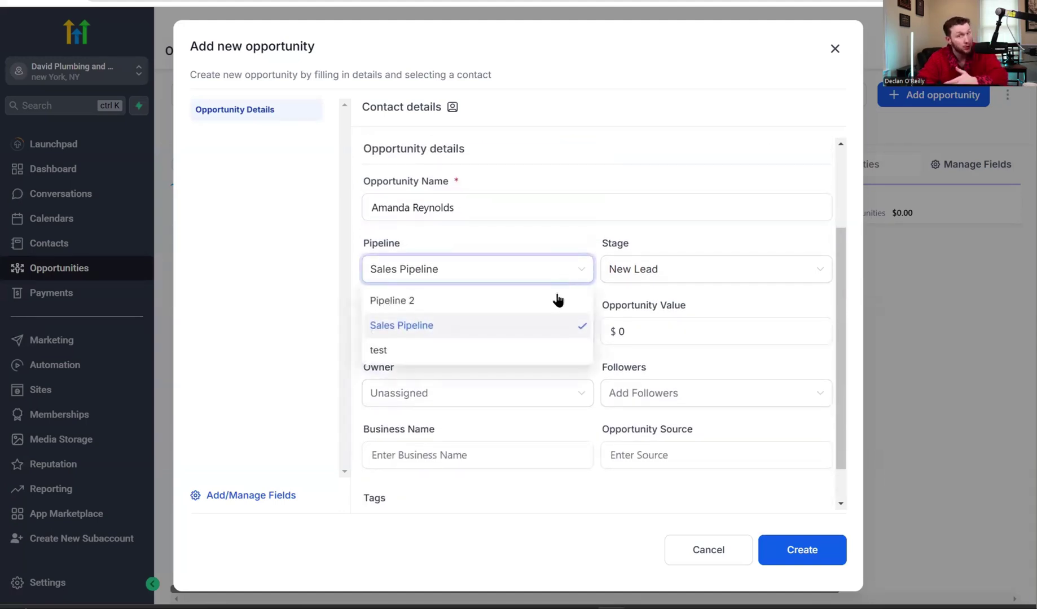
{"action": "left_click", "coordinate": [651, 272]}
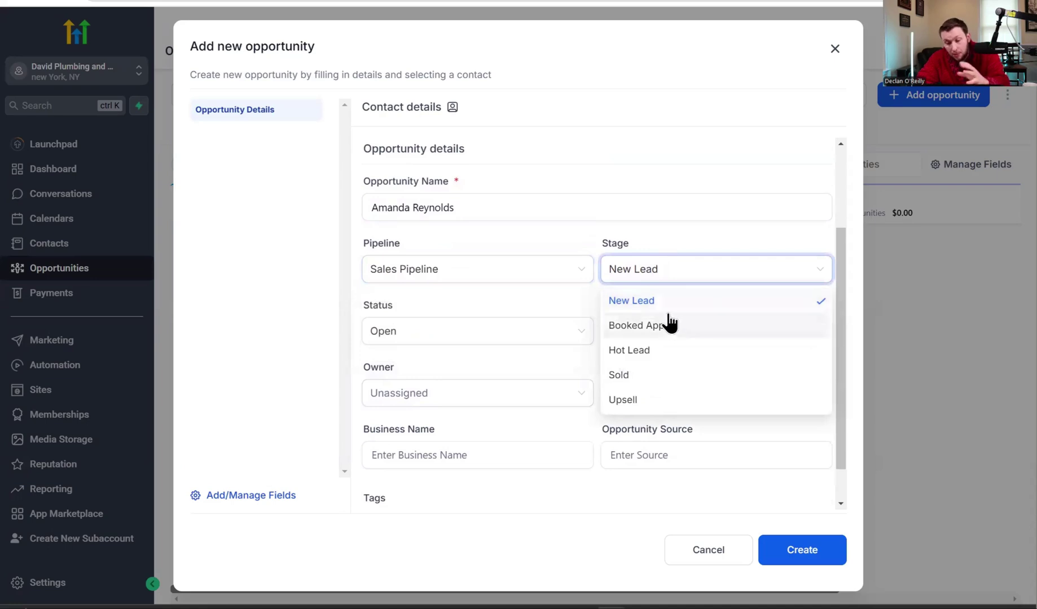
{"action": "left_click", "coordinate": [660, 235]}
{"action": "left_click", "coordinate": [564, 330]}
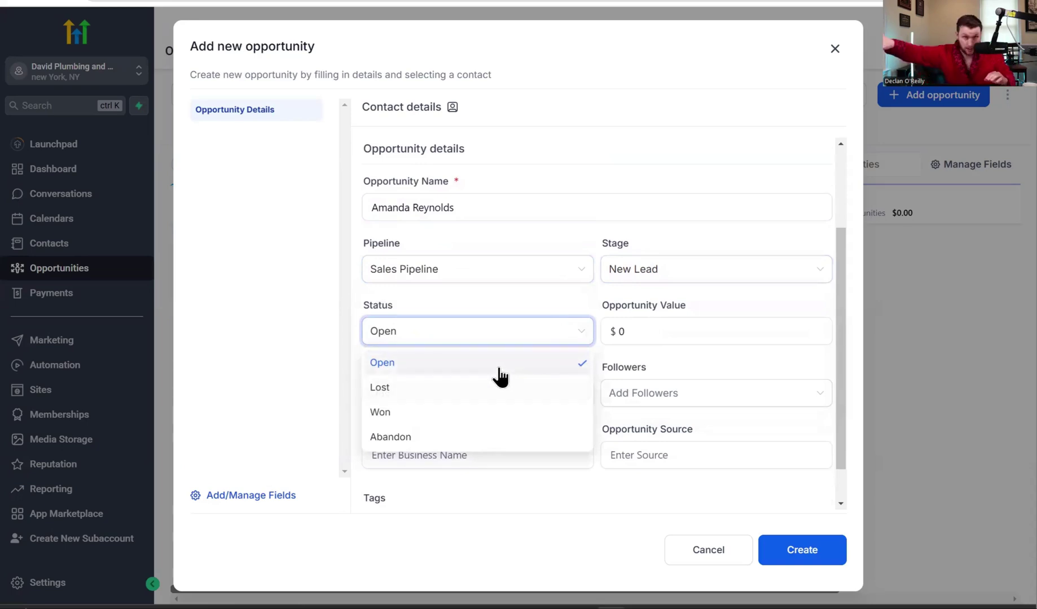
{"action": "left_click", "coordinate": [326, 318]}
Set the new opportunity's value to $900.
{"action": "left_click", "coordinate": [678, 332]}
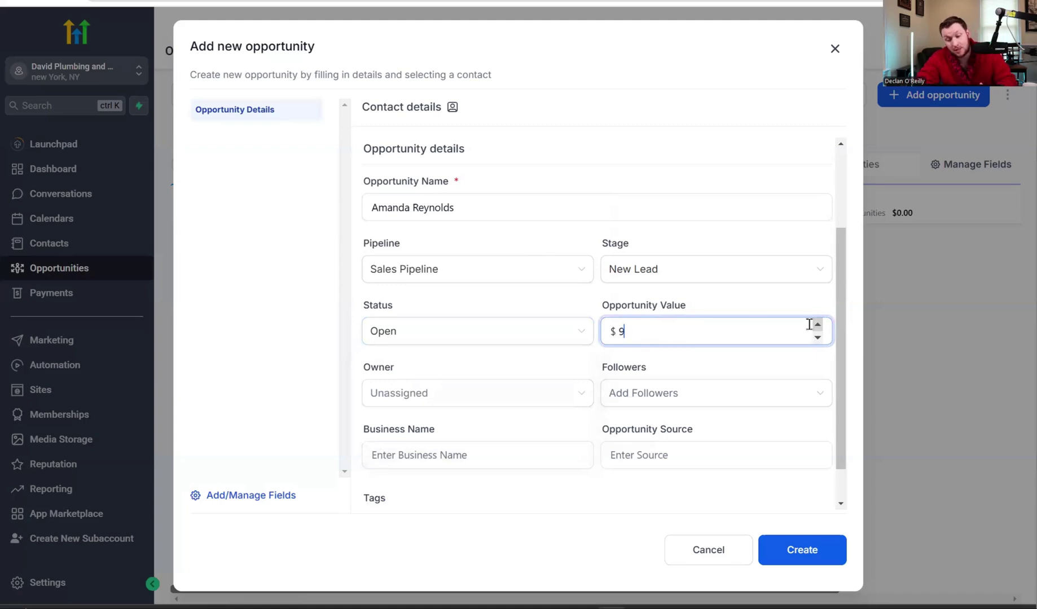
{"action": "left_click_drag", "start_coordinate": [736, 333], "coordinate": [551, 338]}
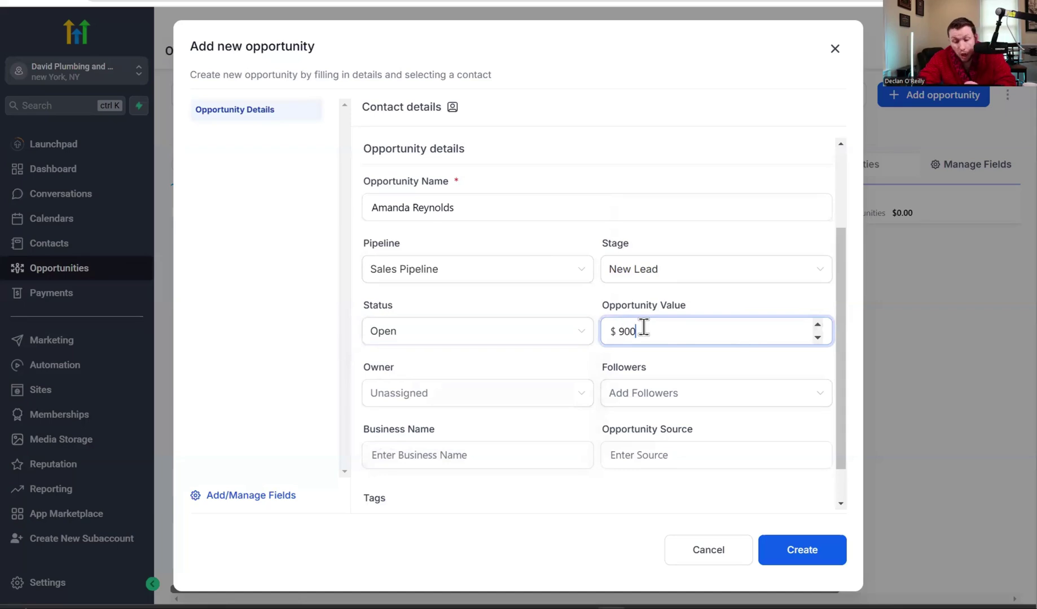
{"action": "left_click", "coordinate": [594, 296]}
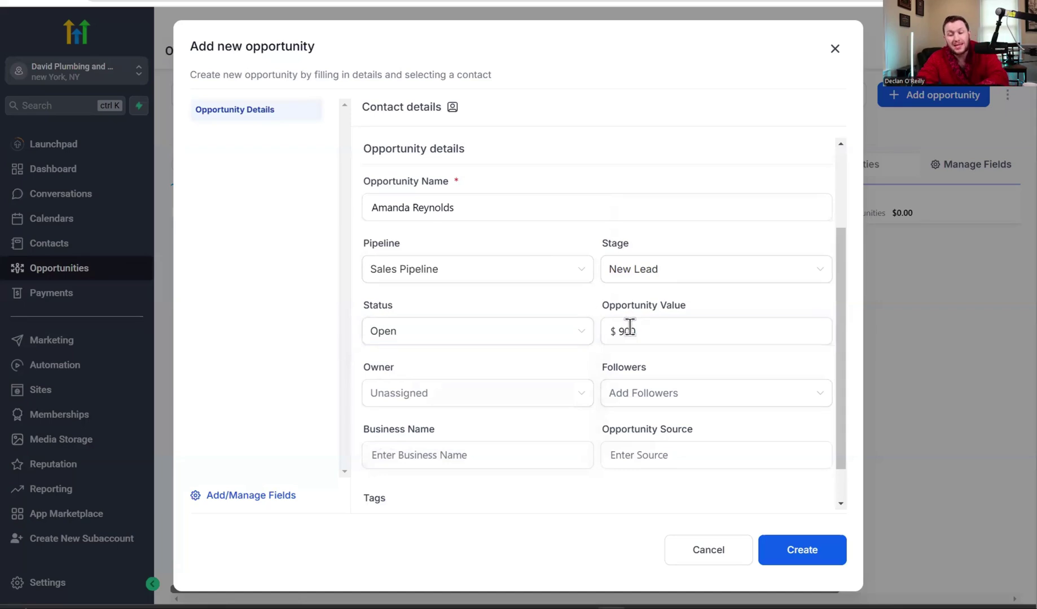
{"action": "left_click", "coordinate": [670, 337]}
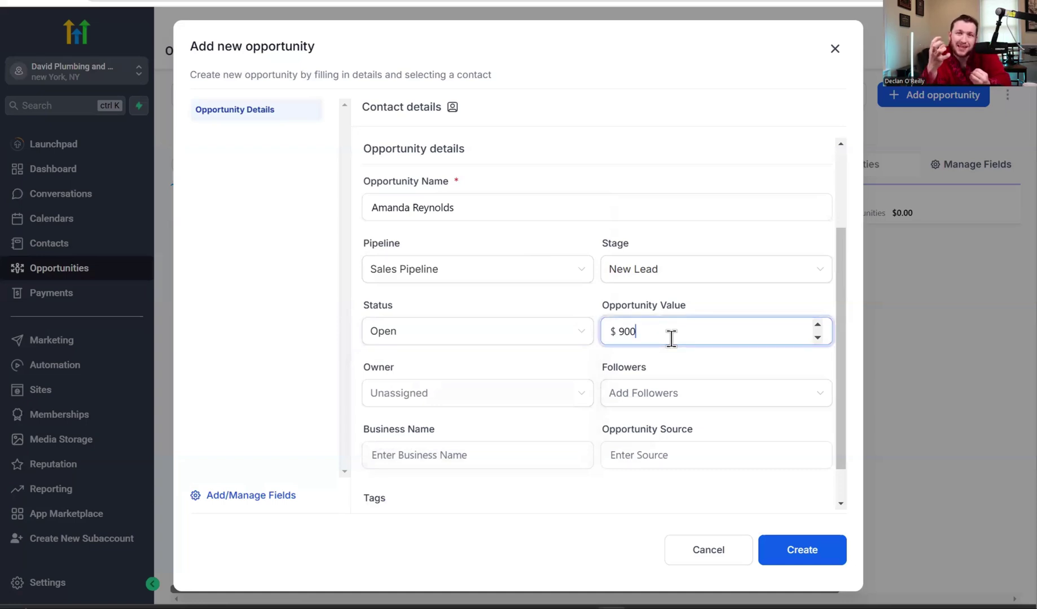
Review the new opportunity's owner, business name, source and tag options, leaving them all empty.
{"action": "left_click", "coordinate": [557, 393]}
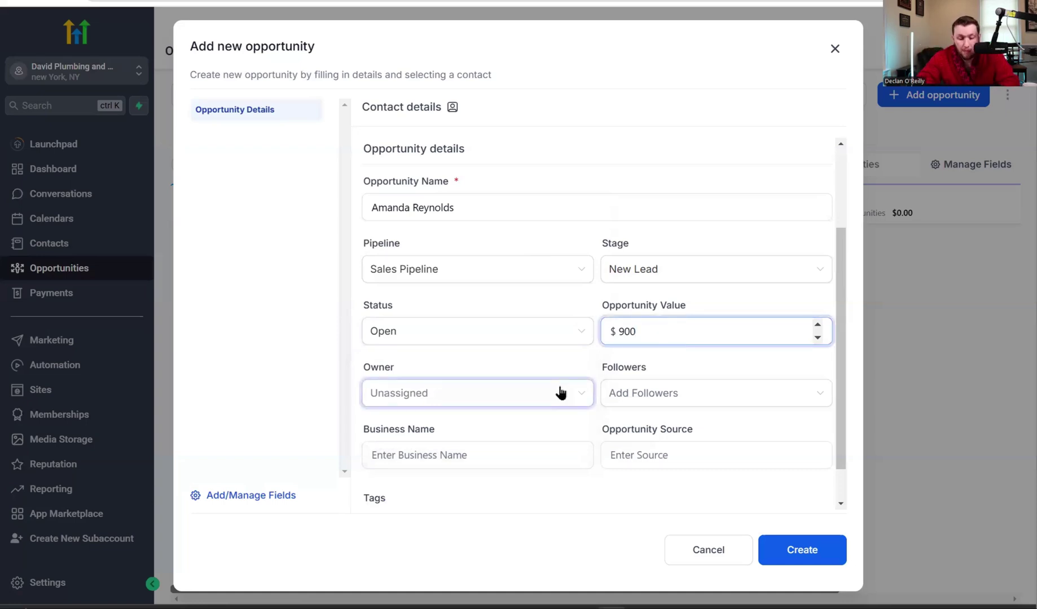
{"action": "left_click", "coordinate": [523, 363]}
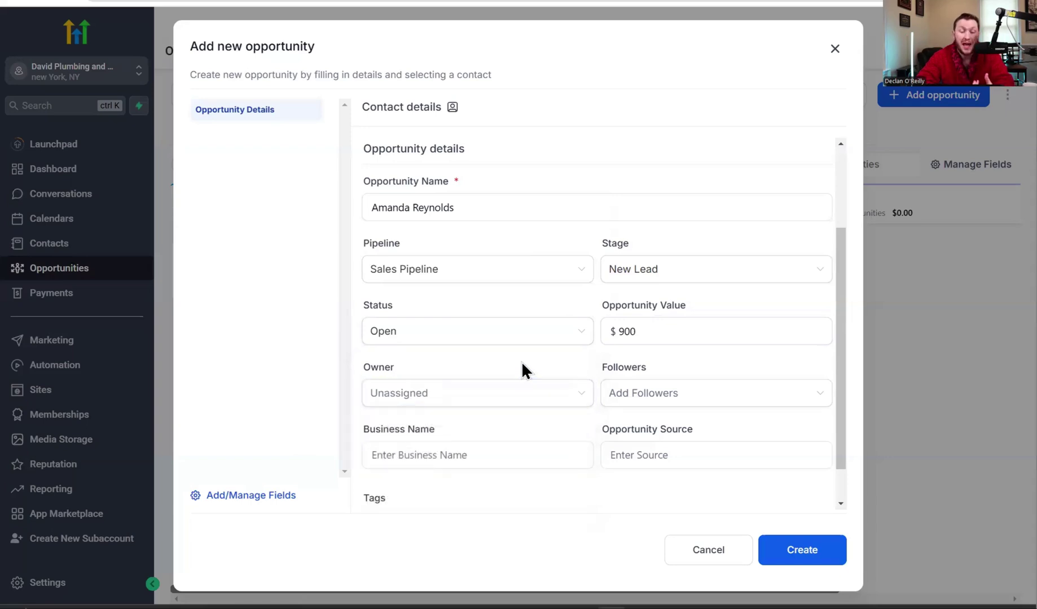
{"action": "left_click", "coordinate": [518, 447]}
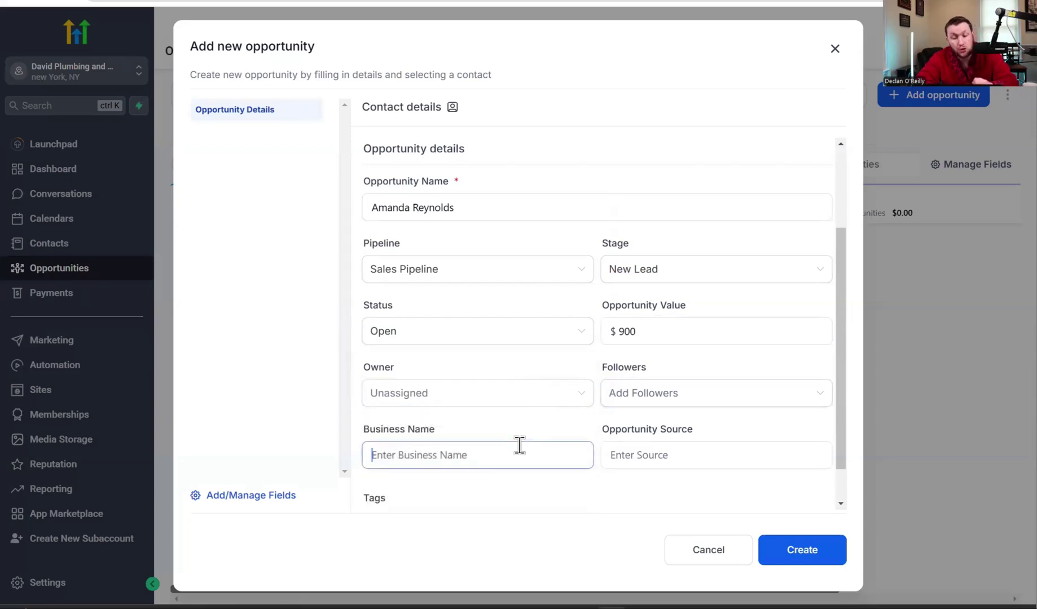
{"action": "scroll", "coordinate": [519, 447], "scroll_direction": "down", "scroll_amount": 1}
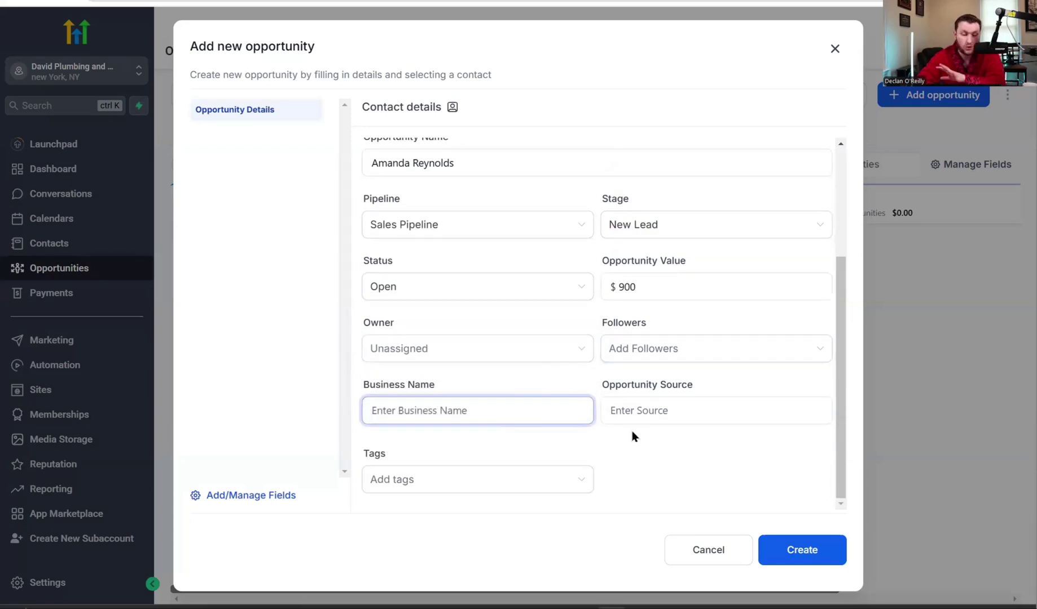
{"action": "scroll", "coordinate": [631, 433], "scroll_direction": "up", "scroll_amount": 3}
{"action": "scroll", "coordinate": [632, 433], "scroll_direction": "down", "scroll_amount": 3}
{"action": "left_click", "coordinate": [568, 482]}
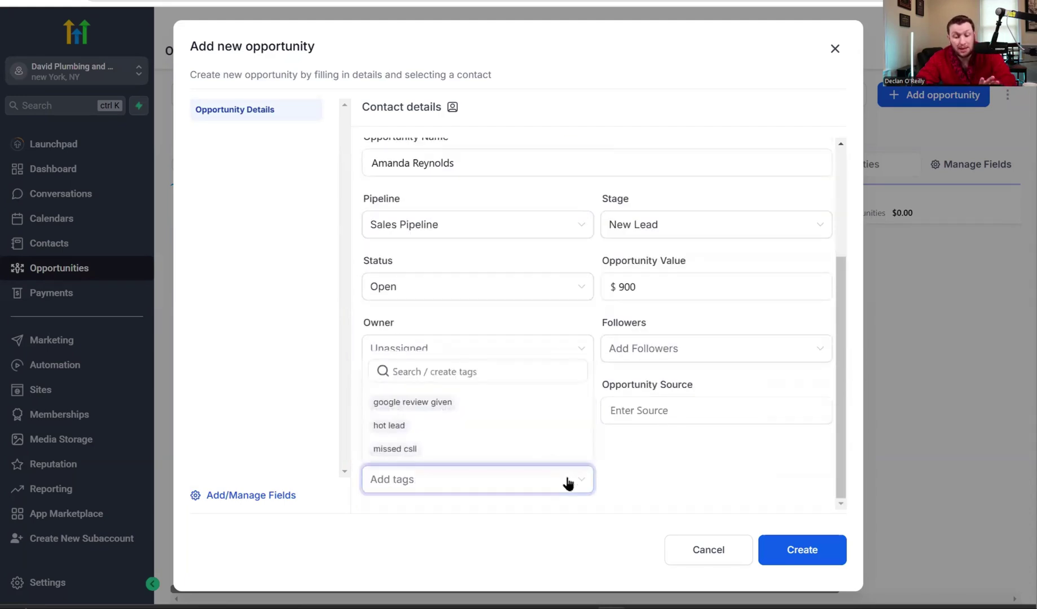
{"action": "left_click", "coordinate": [667, 494]}
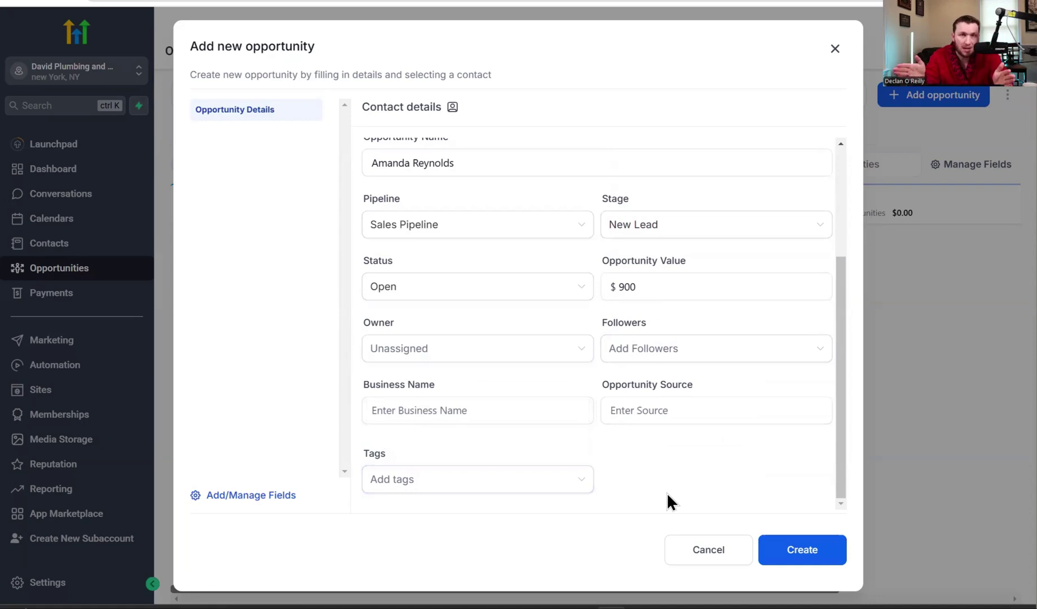
{"action": "left_click", "coordinate": [565, 483]}
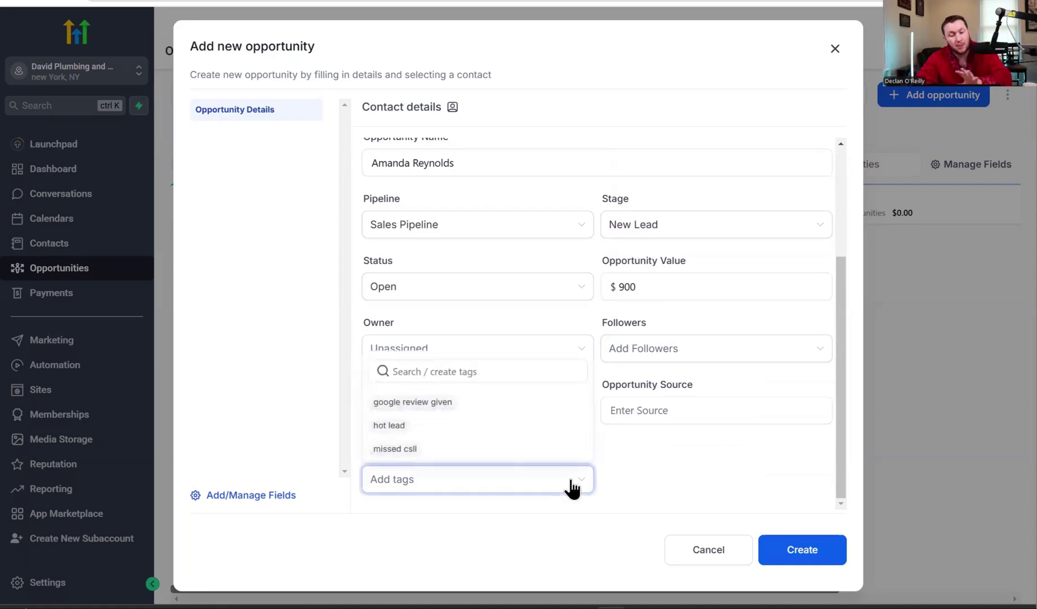
{"action": "left_click", "coordinate": [545, 431]}
{"action": "left_click", "coordinate": [413, 479]}
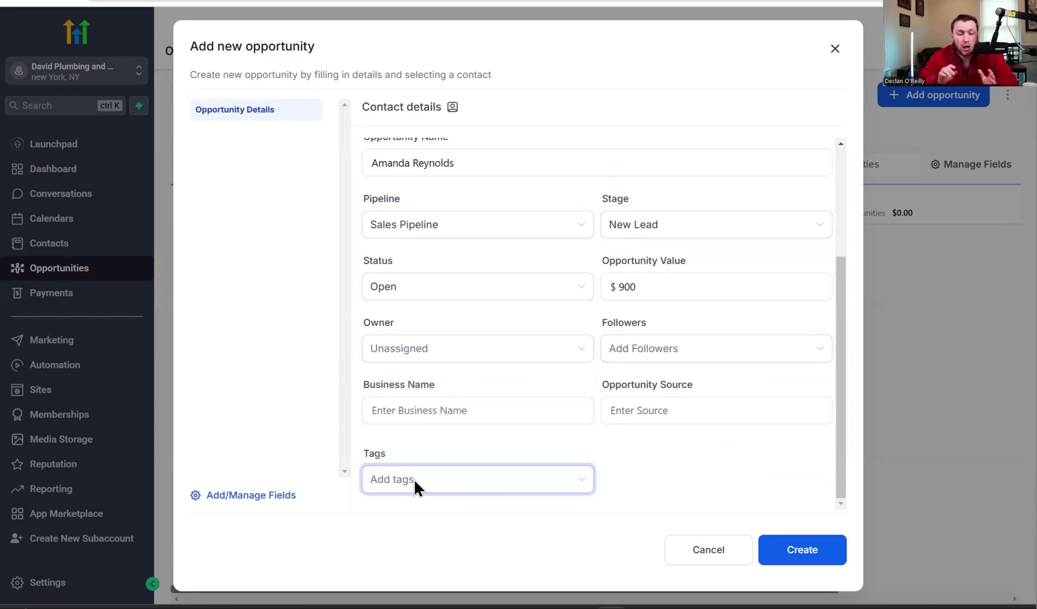
{"action": "scroll", "coordinate": [524, 310], "scroll_direction": "up", "scroll_amount": 3}
{"action": "scroll", "coordinate": [524, 307], "scroll_direction": "down", "scroll_amount": 3}
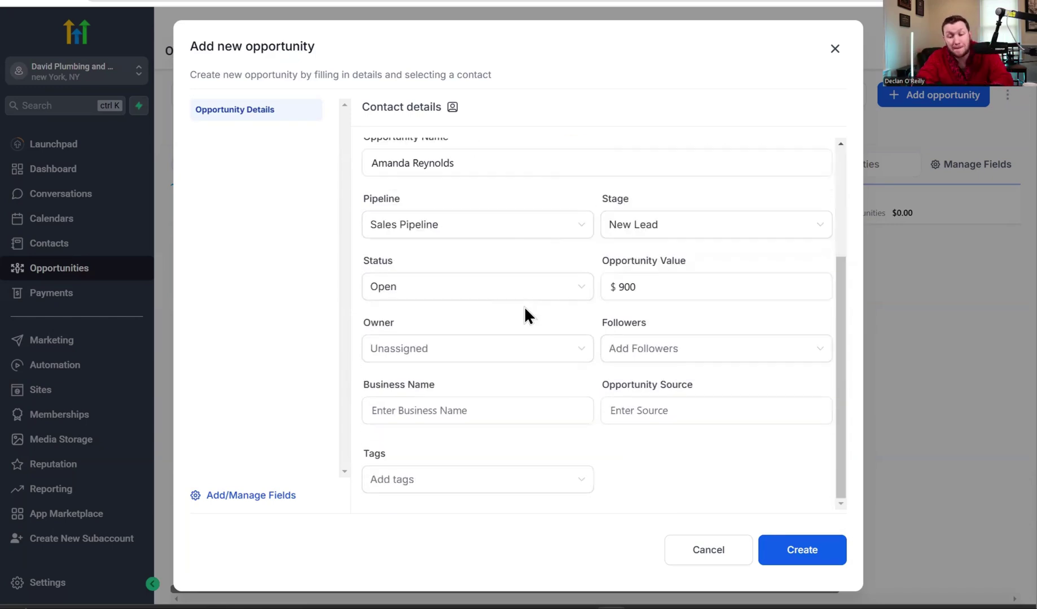
Create the $900 opportunity and move its card from the New Lead stage to Booked App.
{"action": "left_click", "coordinate": [808, 552]}
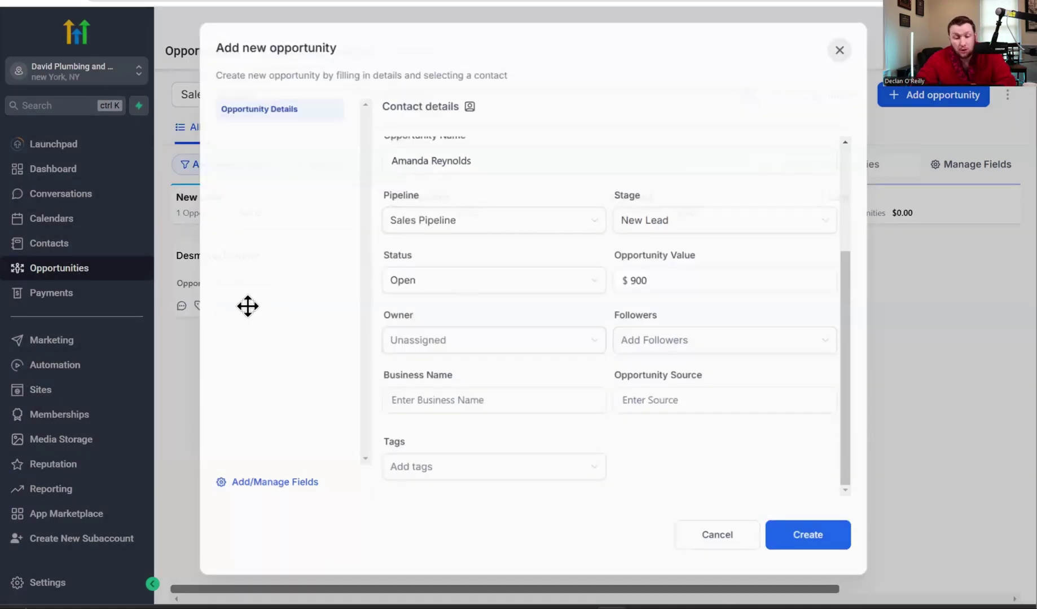
{"action": "left_click", "coordinate": [248, 305]}
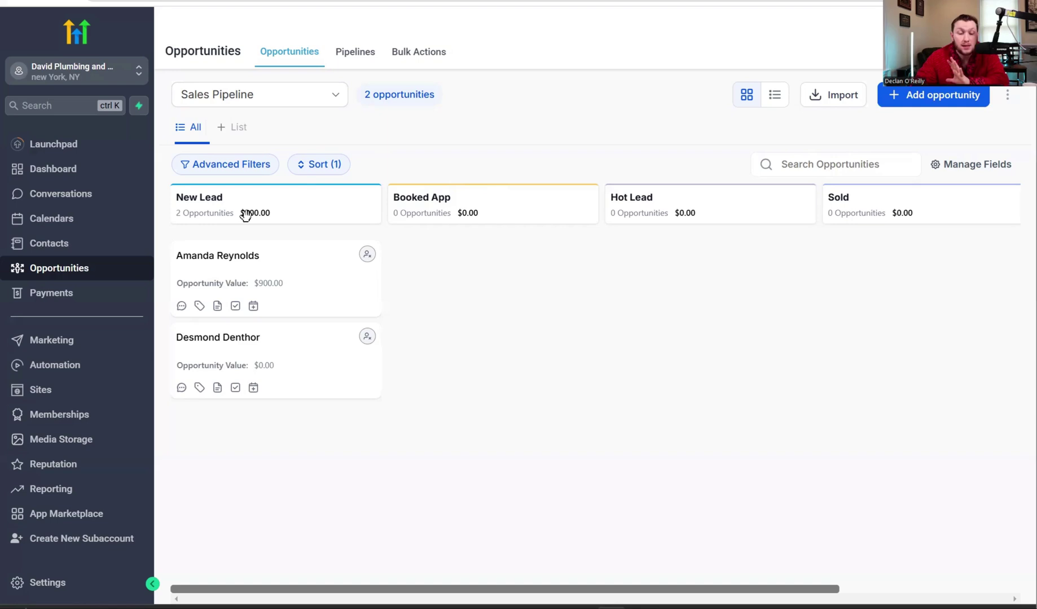
{"action": "left_click_drag", "start_coordinate": [273, 278], "coordinate": [401, 269]}
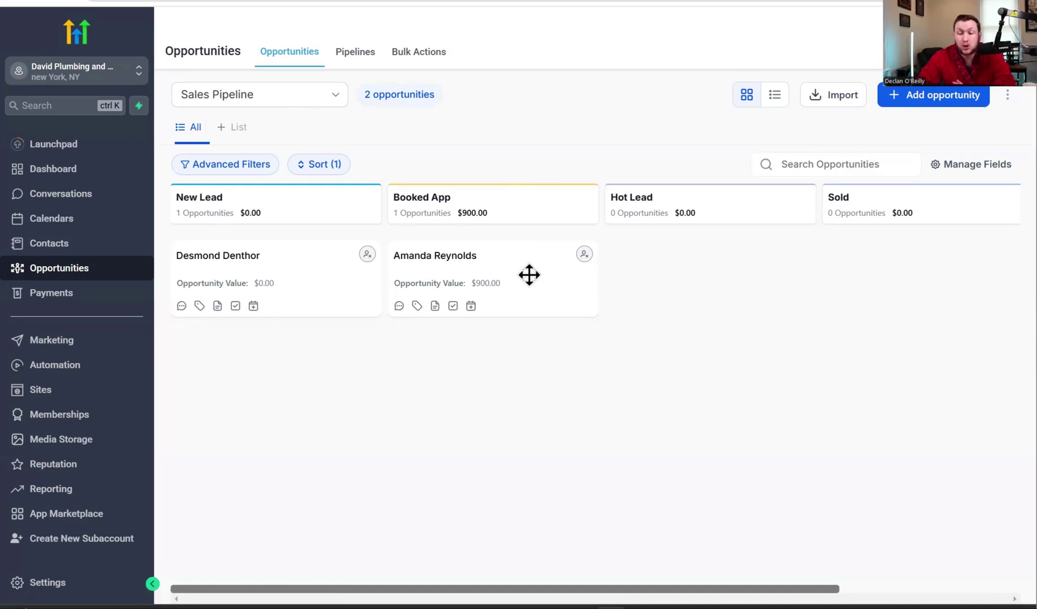
Create an opportunity with the fourth contact in the list, keeping Sales Pipeline, New Lead, Open and a $0 value.
{"action": "left_click", "coordinate": [953, 95]}
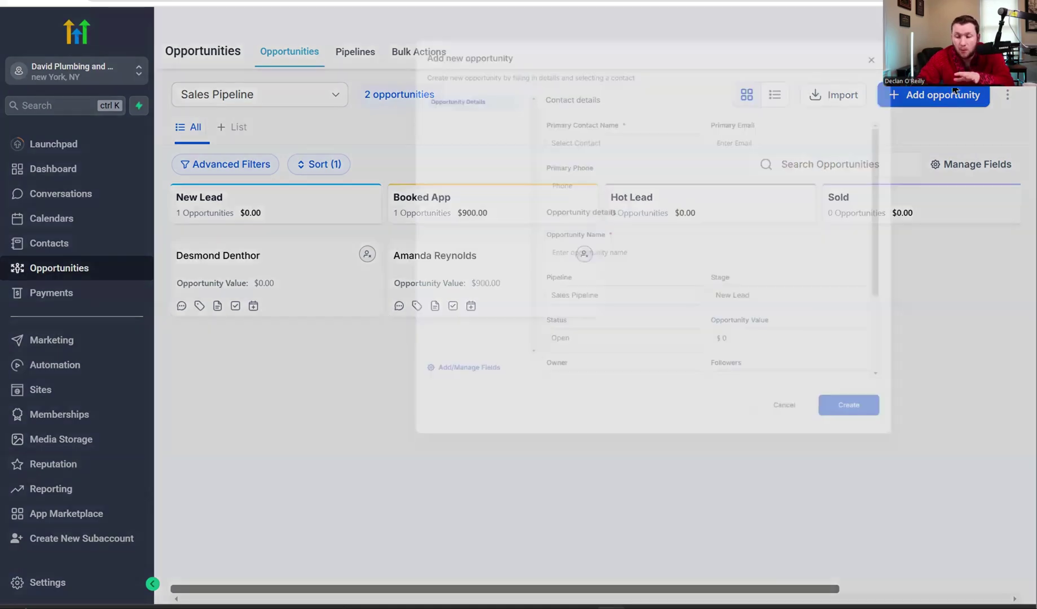
{"action": "left_click", "coordinate": [518, 170]}
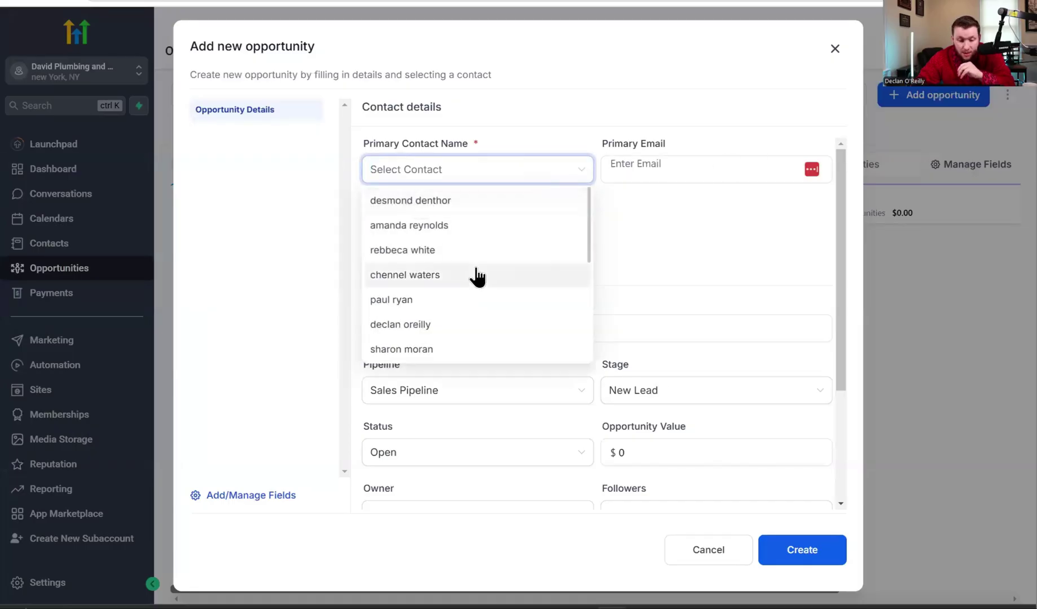
{"action": "left_click", "coordinate": [477, 274]}
{"action": "left_click", "coordinate": [811, 546]}
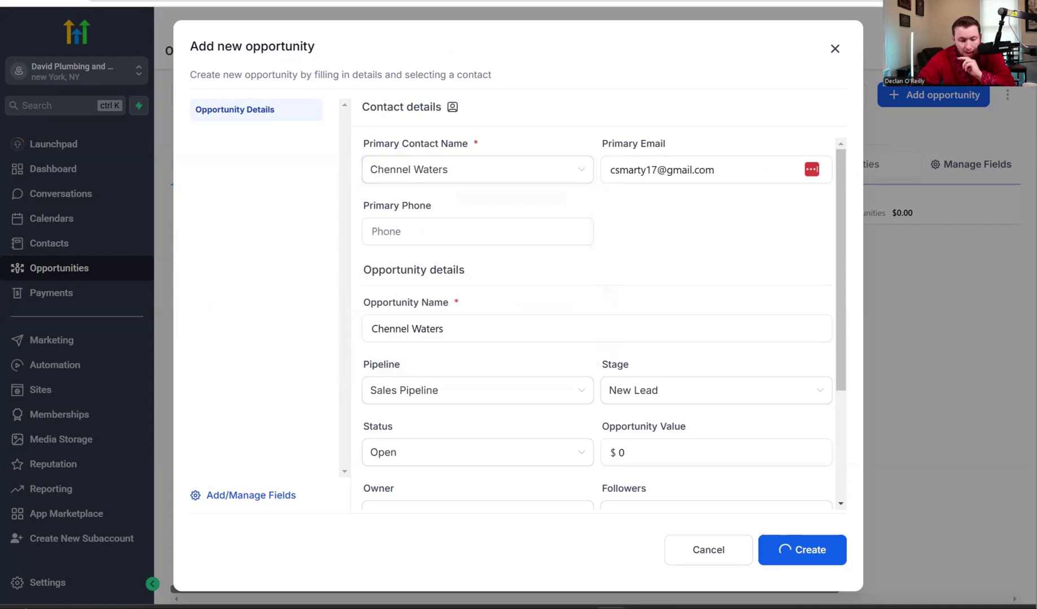
{"action": "key", "text": "Escape"}
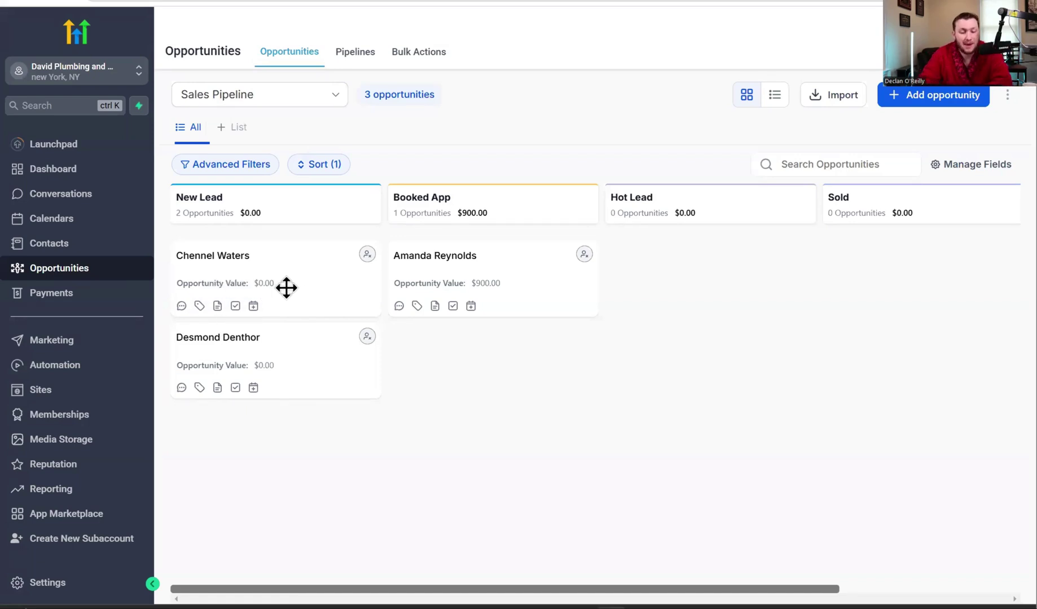
Add the "google review given" tag to the first opportunity in the New Lead stage and save the update.
{"action": "left_click", "coordinate": [182, 306]}
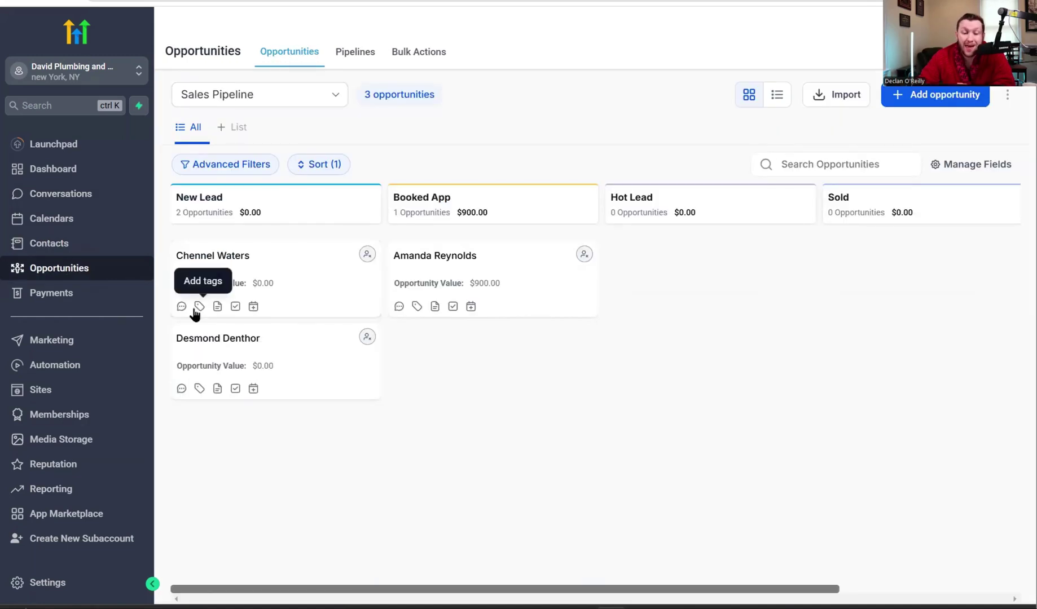
{"action": "left_click", "coordinate": [195, 308]}
{"action": "scroll", "coordinate": [429, 338], "scroll_direction": "down", "scroll_amount": 3}
{"action": "left_click", "coordinate": [448, 480]}
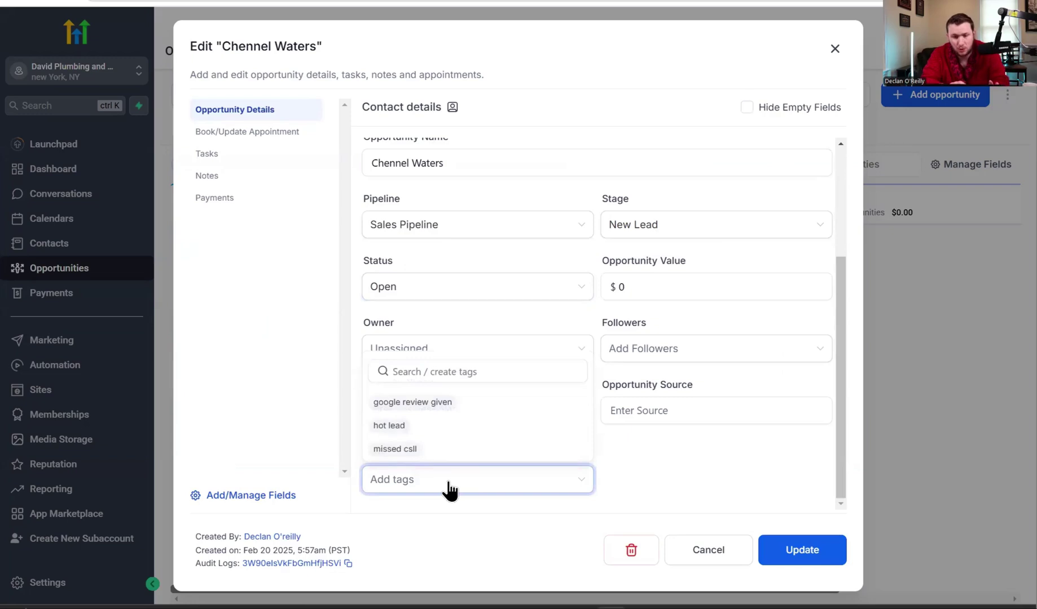
{"action": "left_click", "coordinate": [464, 405]}
{"action": "left_click", "coordinate": [813, 549]}
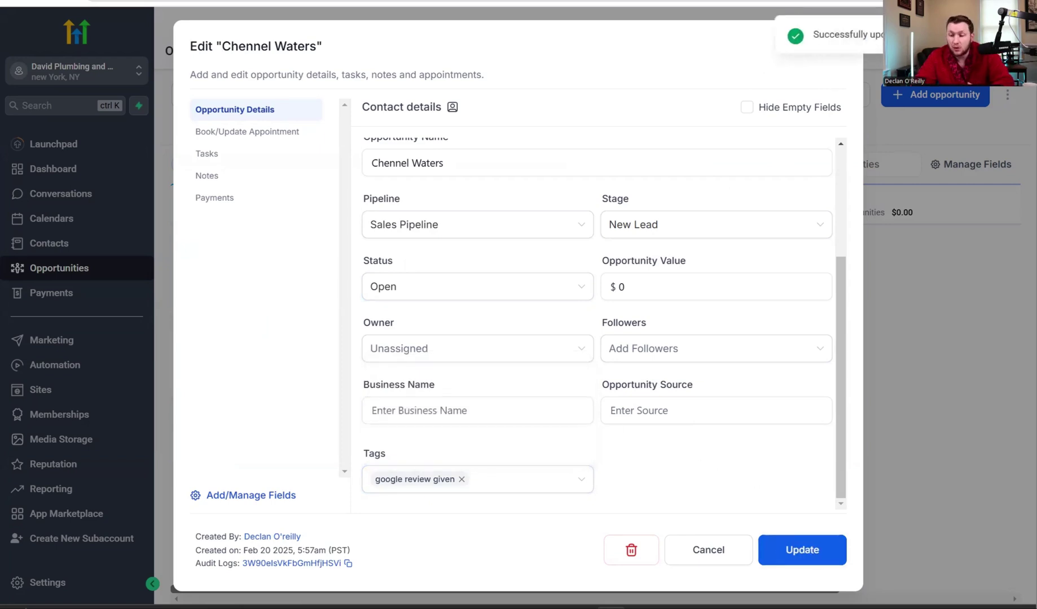
{"action": "left_click", "coordinate": [833, 47]}
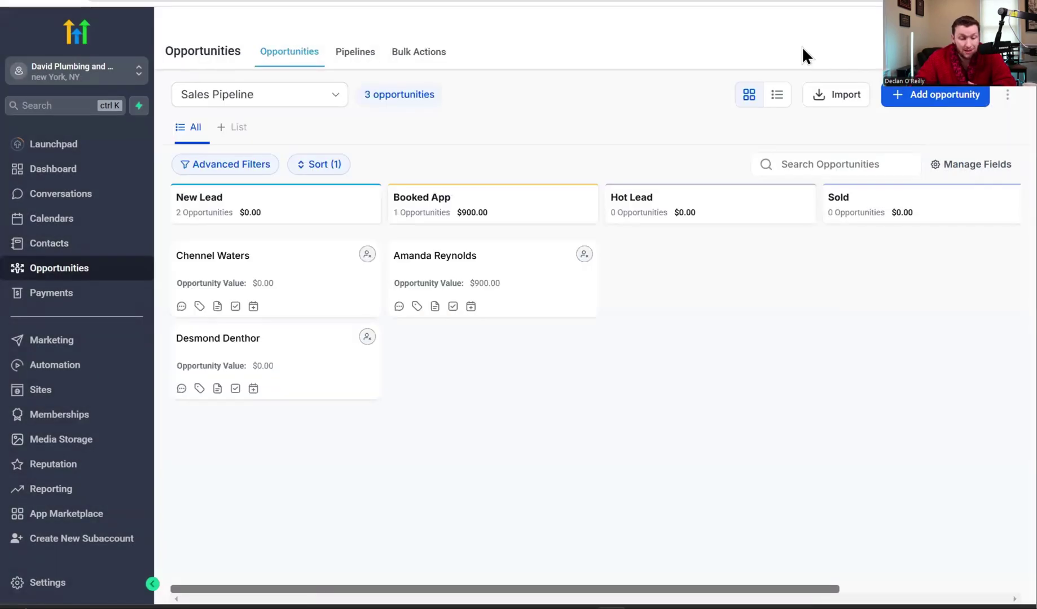
{"action": "mouse_move", "coordinate": [200, 307]}
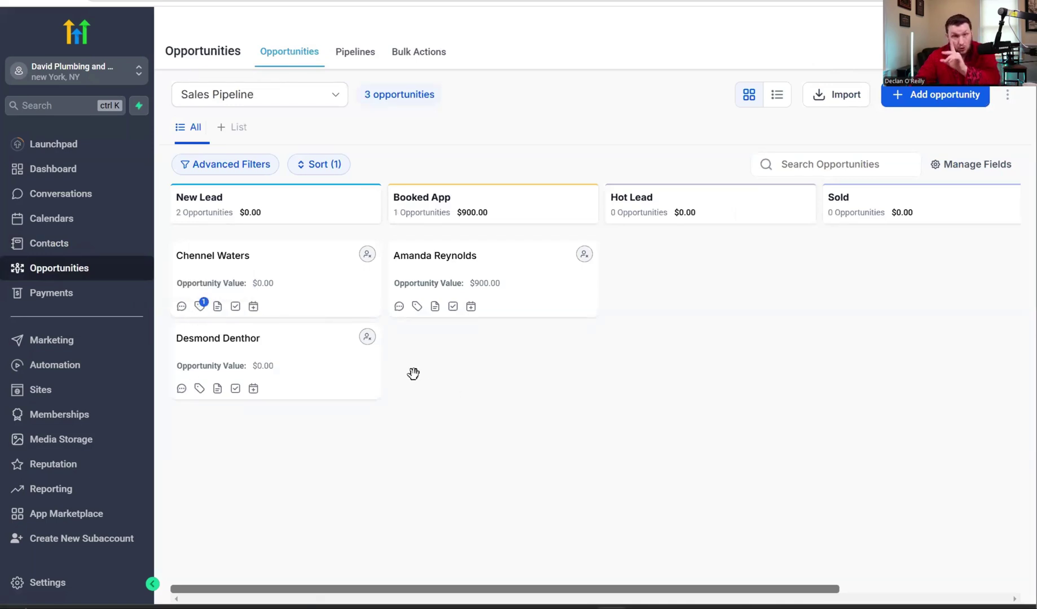
Add the note "She is amazing lead" to the first opportunity in the New Lead stage.
{"action": "left_click", "coordinate": [218, 308]}
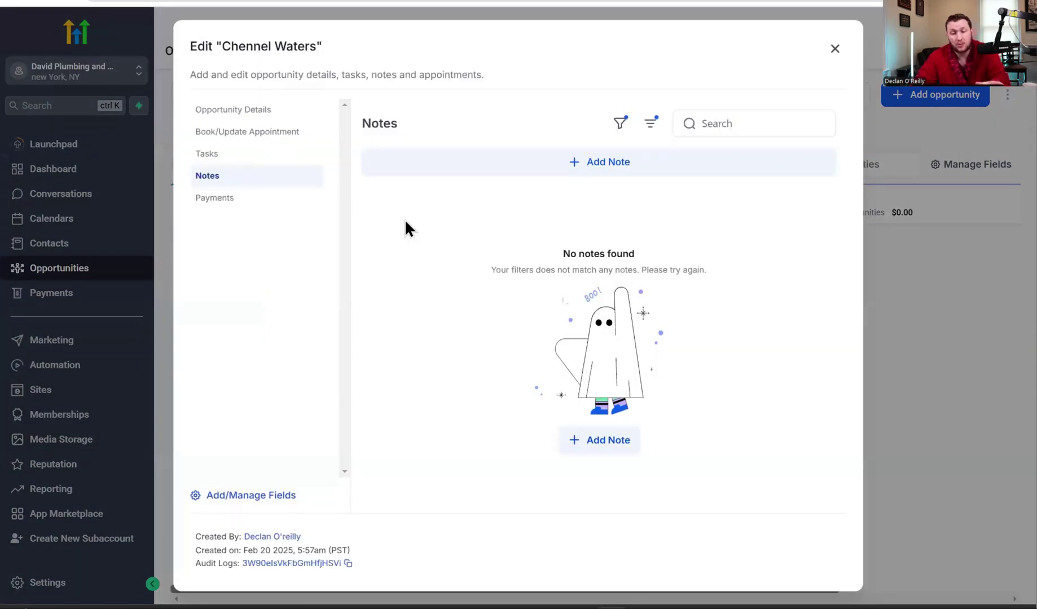
{"action": "left_click", "coordinate": [536, 165]}
{"action": "left_click", "coordinate": [594, 200]}
{"action": "type", "text": "She w"}
{"action": "type", "text": "s amazing I"}
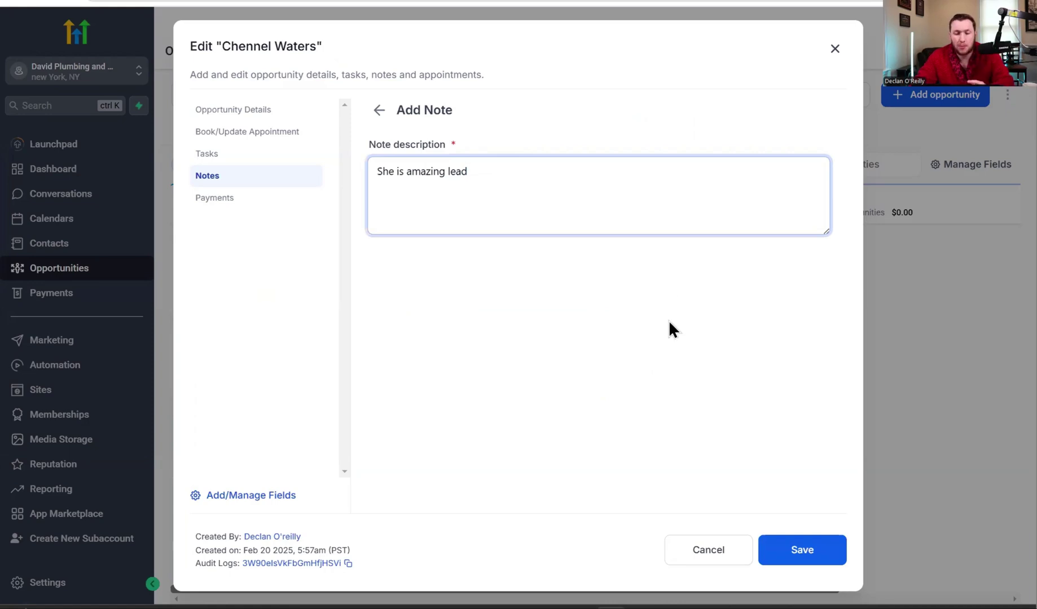
{"action": "left_click", "coordinate": [817, 556]}
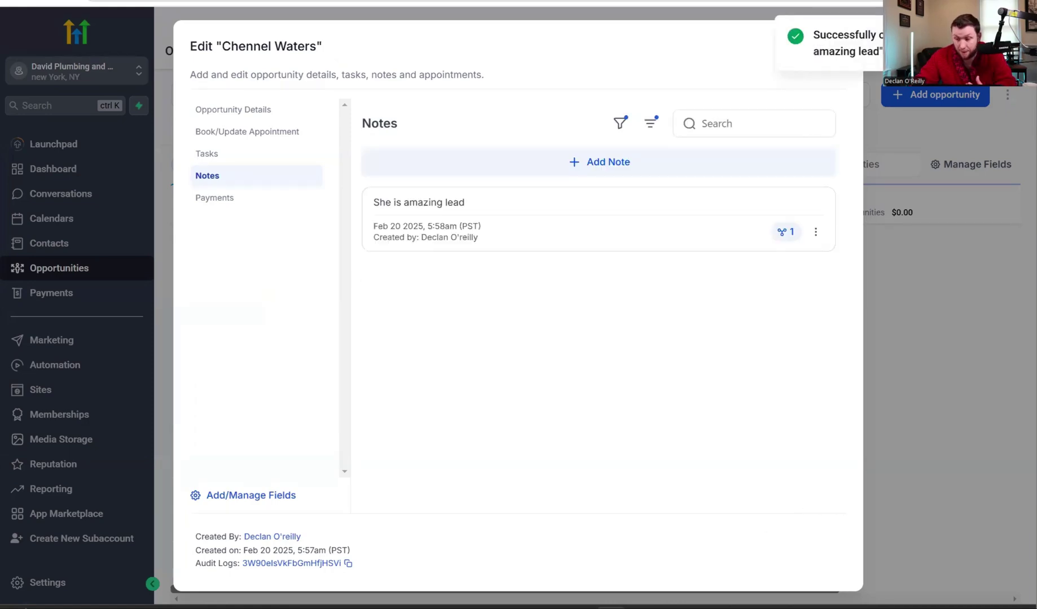
{"action": "key", "text": "Escape"}
{"action": "mouse_move", "coordinate": [223, 312]}
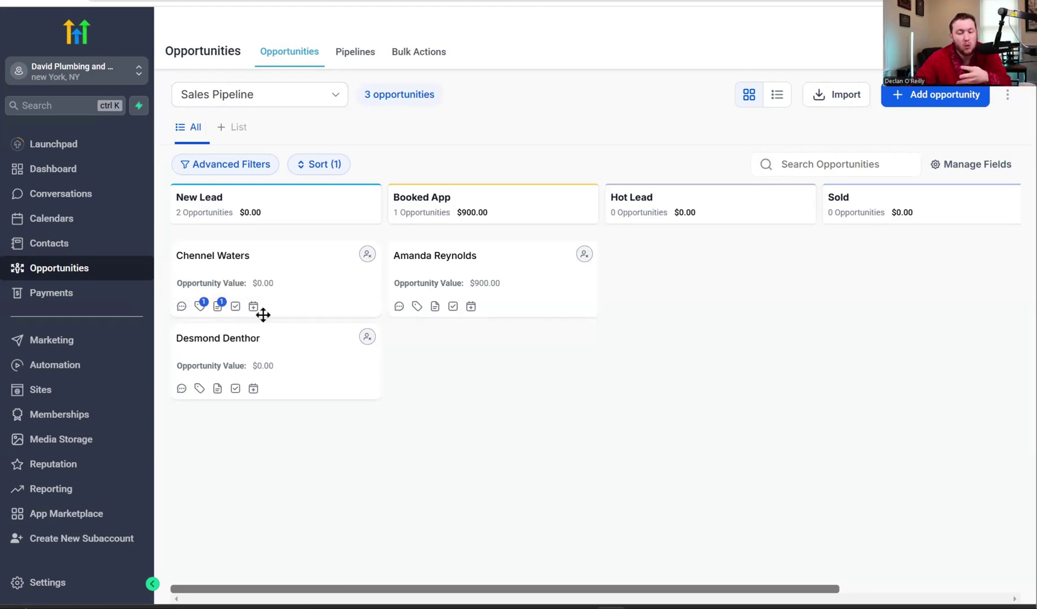
Examine the task form of the first New Lead opportunity, including title, description and assignee, without adding a task.
{"action": "left_click", "coordinate": [236, 306]}
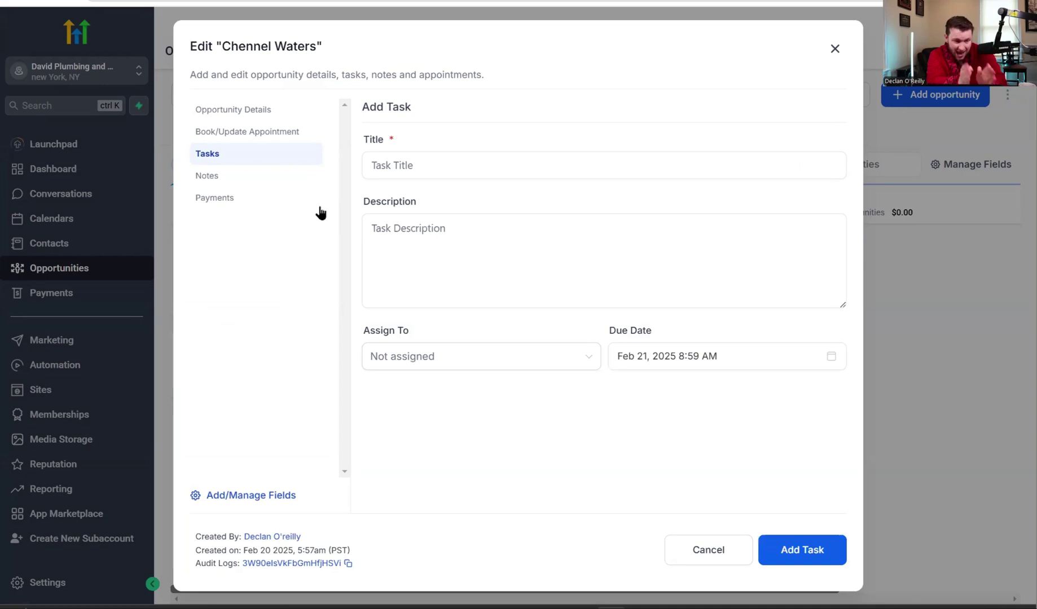
{"action": "left_click", "coordinate": [408, 164]}
{"action": "left_click", "coordinate": [426, 240]}
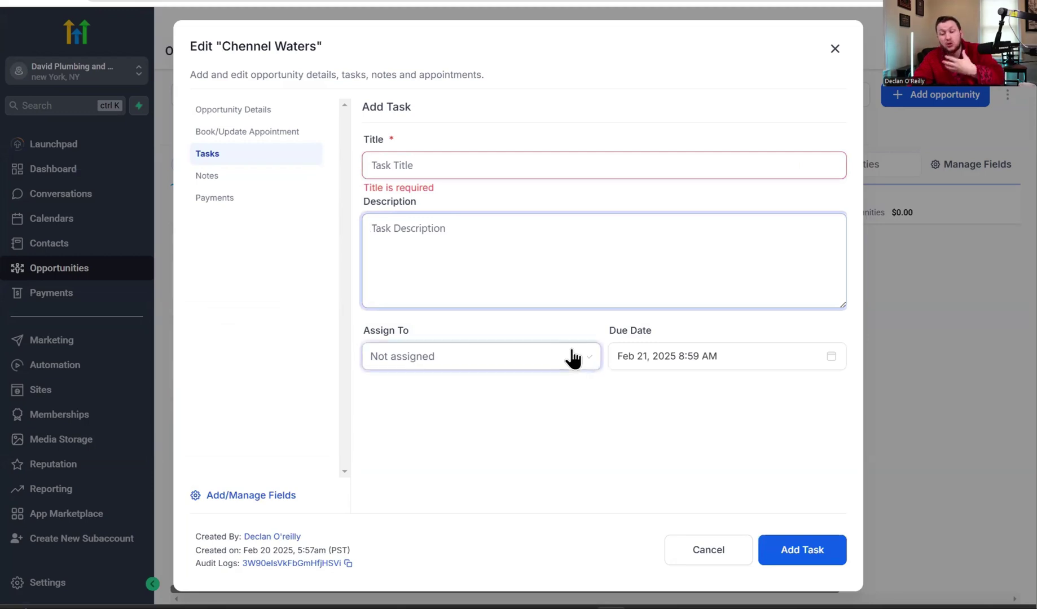
{"action": "left_click", "coordinate": [835, 49]}
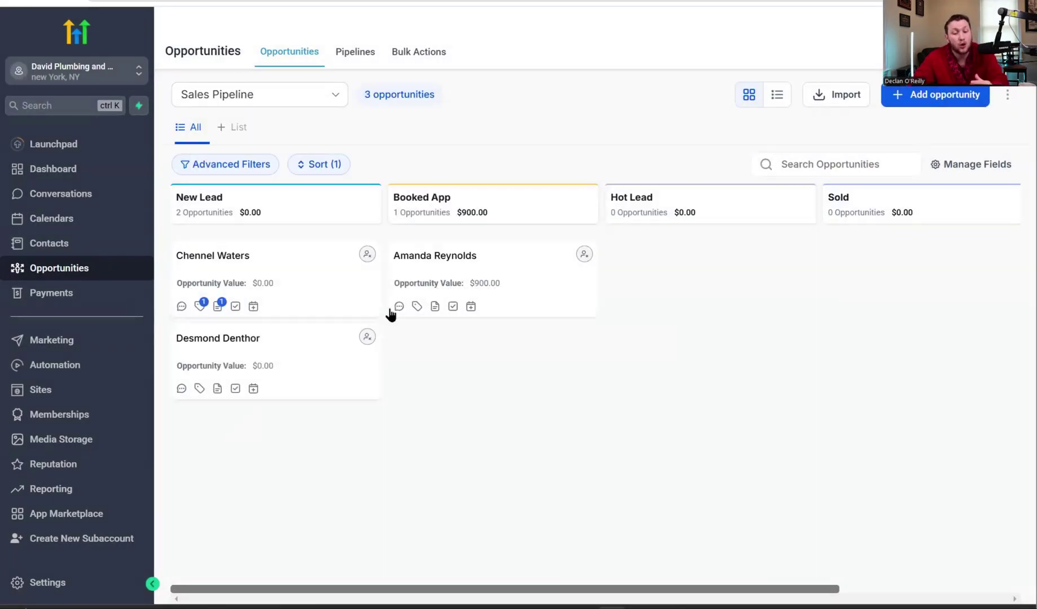
Examine the first New Lead opportunity's appointment form with the Wizard Test Cal calendar selected, without booking anything.
{"action": "left_click", "coordinate": [253, 307]}
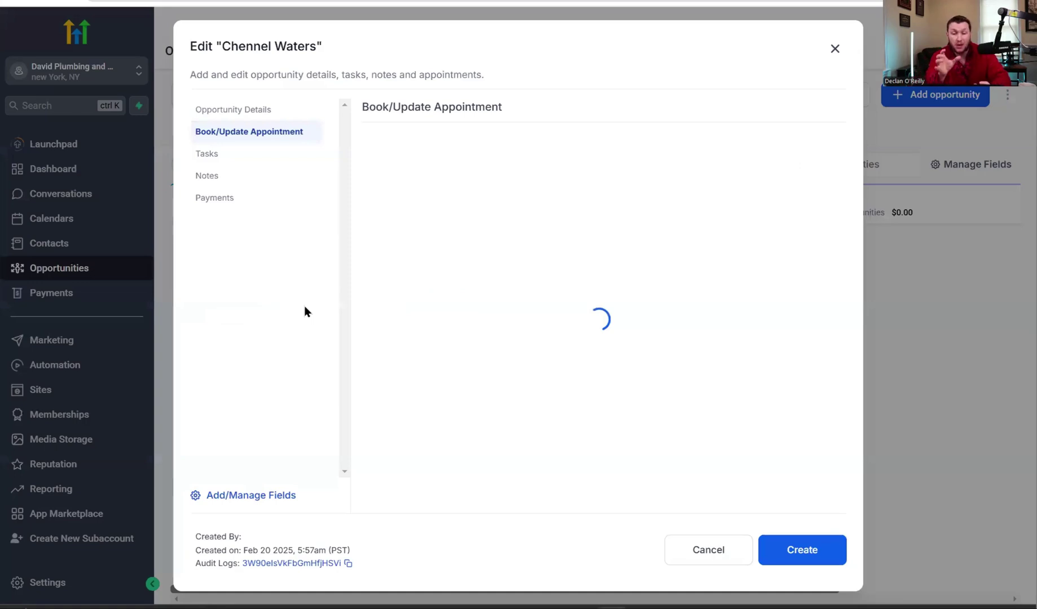
{"action": "left_click", "coordinate": [459, 168]}
{"action": "left_click", "coordinate": [461, 220]}
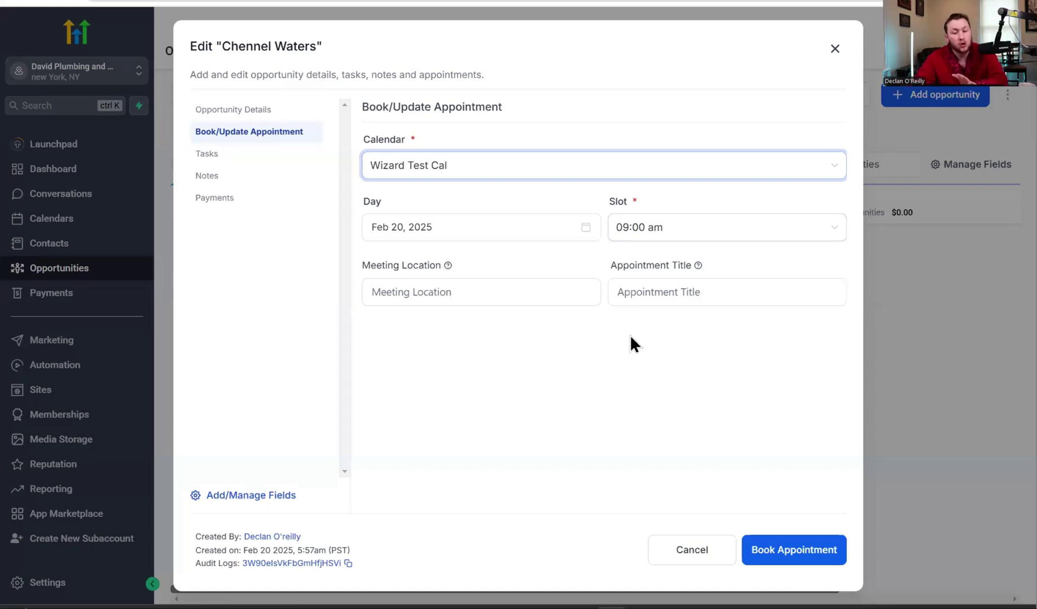
{"action": "left_click", "coordinate": [835, 49]}
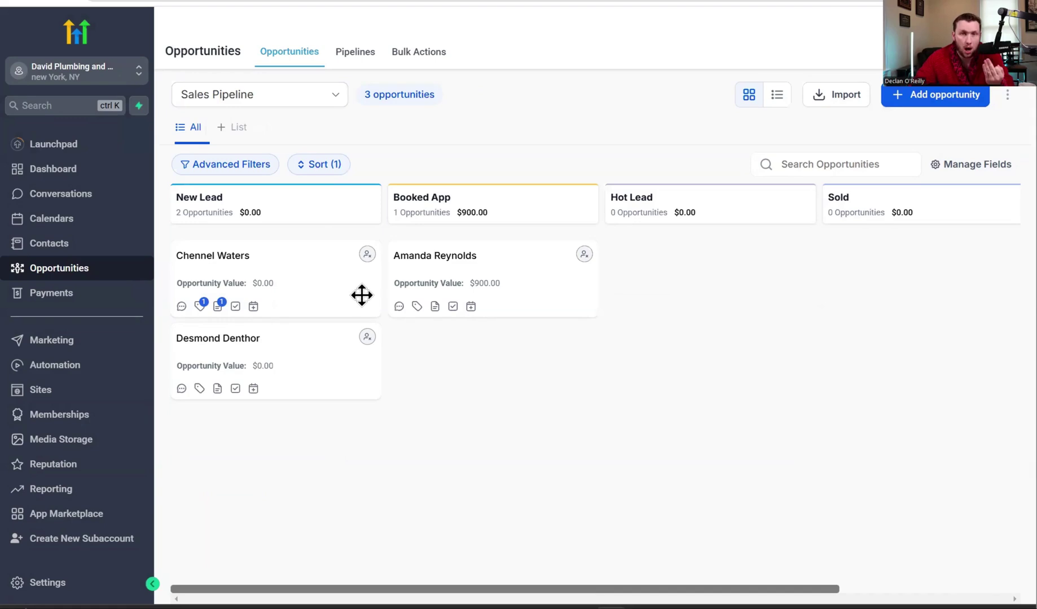
Examine the opportunity card's customisation options, including the Other Details, Contact Details and Opportunity Details field groups, without applying changes.
{"action": "left_click", "coordinate": [976, 167]}
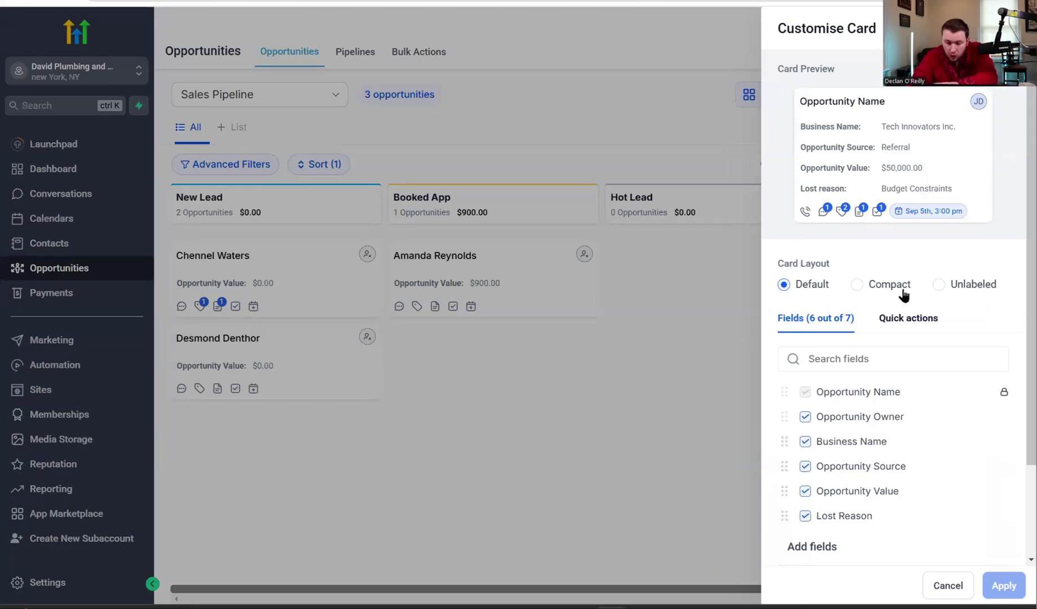
{"action": "scroll", "coordinate": [881, 299], "scroll_direction": "down", "scroll_amount": 2}
{"action": "left_click", "coordinate": [840, 472]}
{"action": "scroll", "coordinate": [857, 434], "scroll_direction": "down", "scroll_amount": 2}
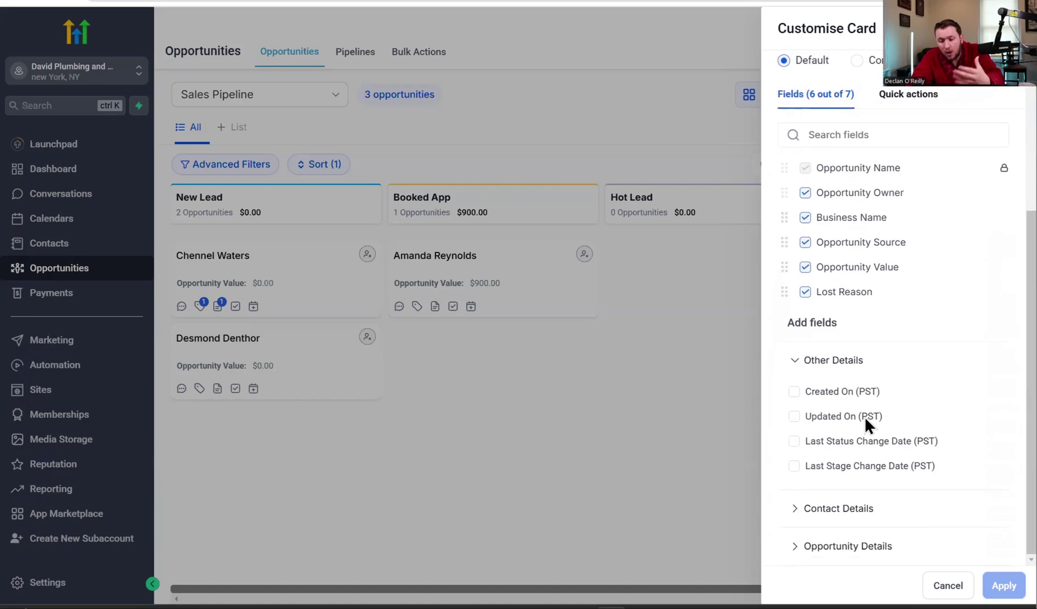
{"action": "left_click", "coordinate": [838, 509]}
{"action": "scroll", "coordinate": [981, 370], "scroll_direction": "down", "scroll_amount": 2}
{"action": "left_click", "coordinate": [846, 546]}
{"action": "scroll", "coordinate": [925, 402], "scroll_direction": "down", "scroll_amount": 2}
{"action": "scroll", "coordinate": [897, 428], "scroll_direction": "up", "scroll_amount": 7}
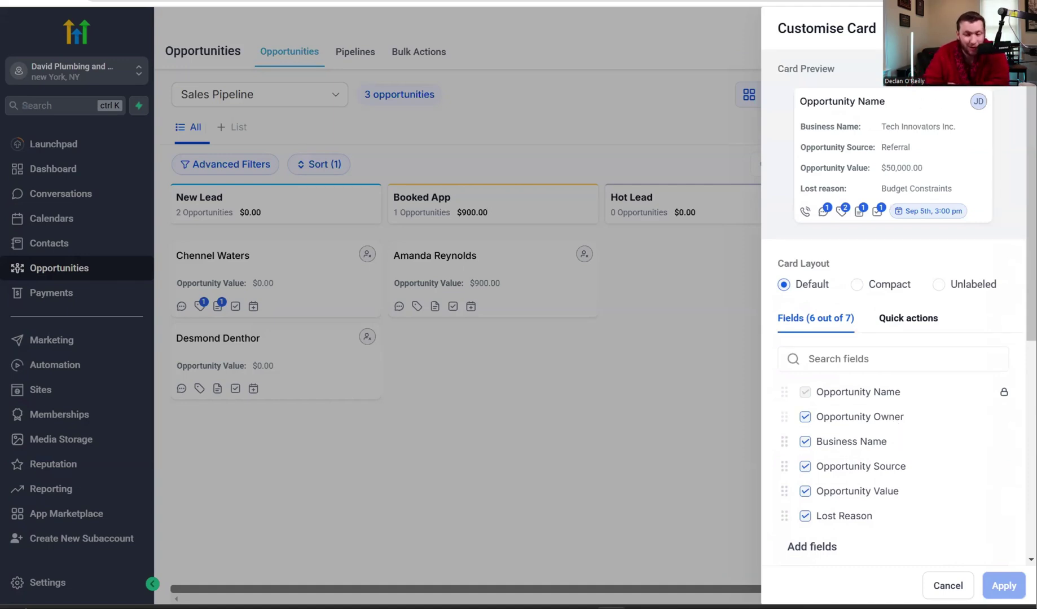
{"action": "key", "text": "Escape"}
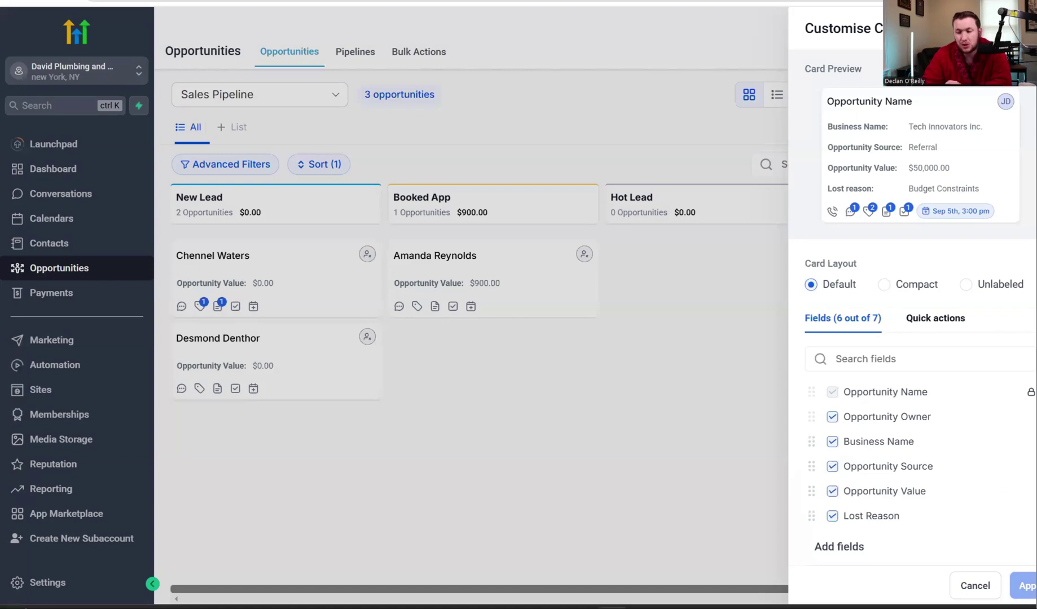
Move the second New Lead opportunity to the Hot Lead stage and the first one to Booked App.
{"action": "key", "text": "Escape"}
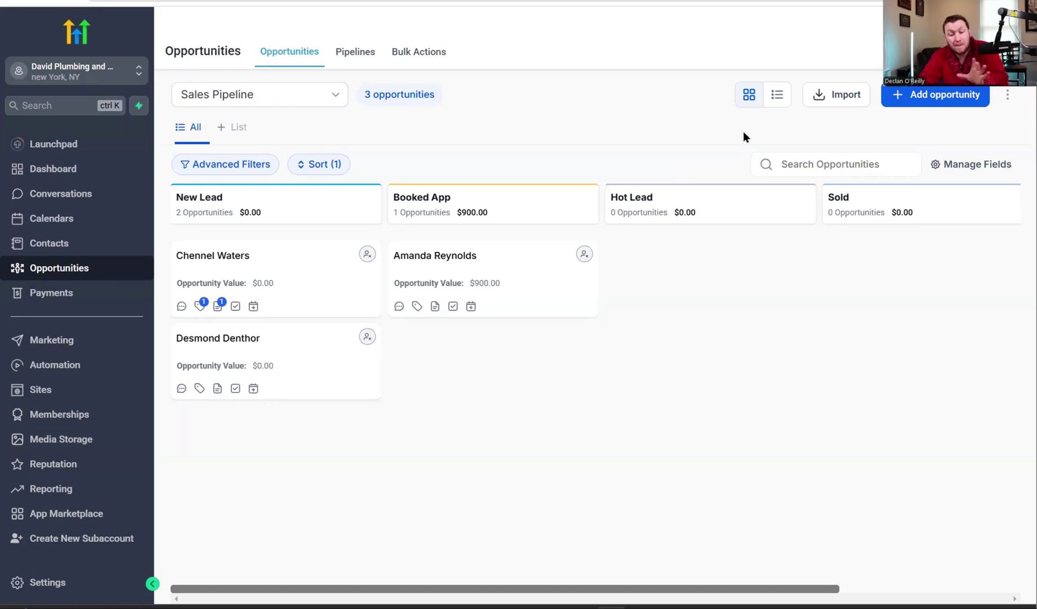
{"action": "left_click_drag", "start_coordinate": [315, 342], "coordinate": [736, 274]}
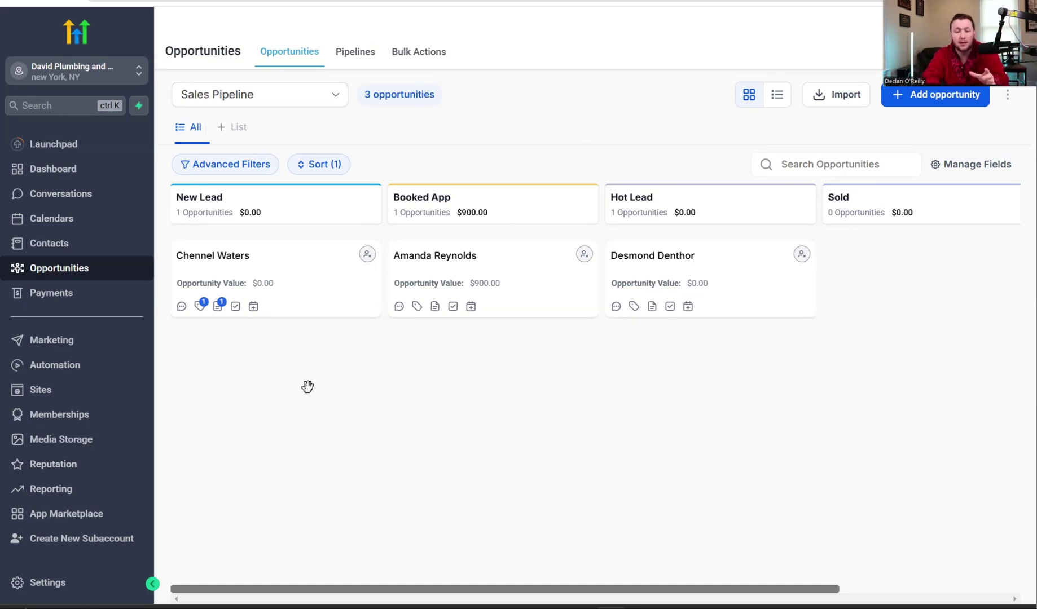
{"action": "left_click_drag", "start_coordinate": [264, 284], "coordinate": [489, 365]}
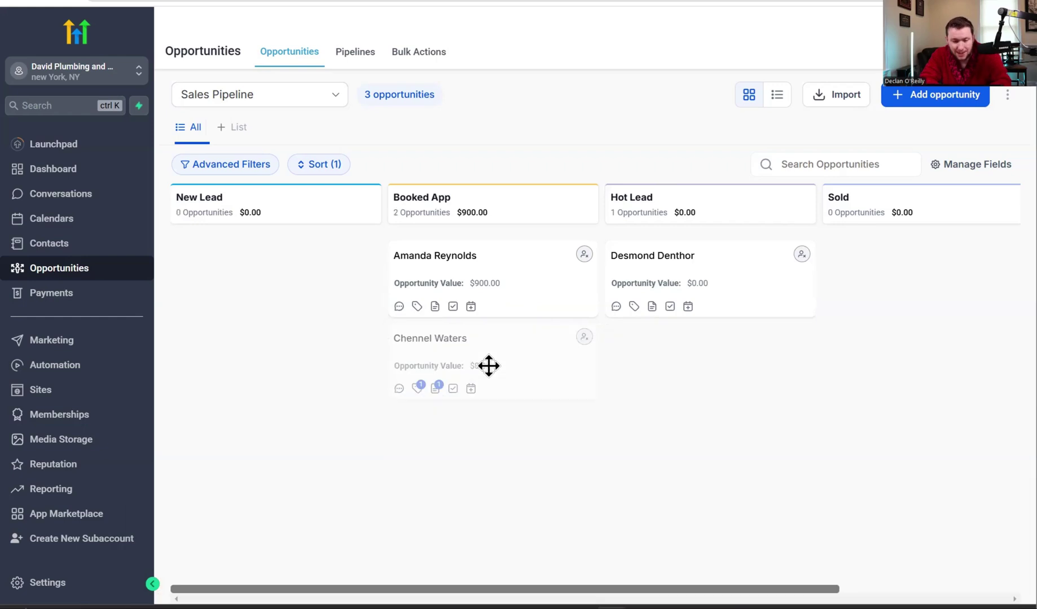
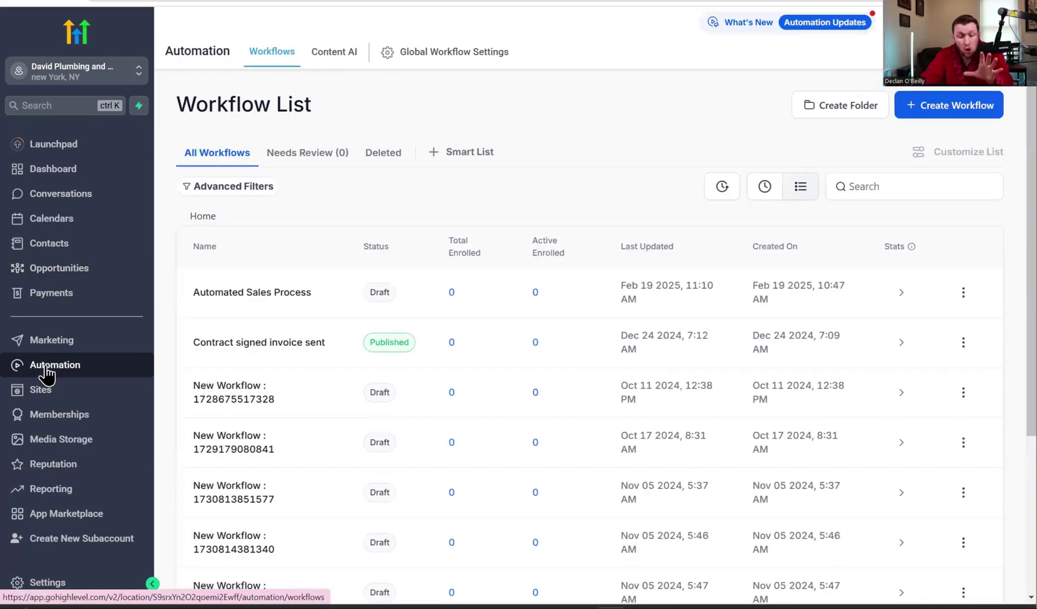
Create a new automation workflow from scratch and name it "Sales Pipeline".
{"action": "left_click", "coordinate": [931, 112]}
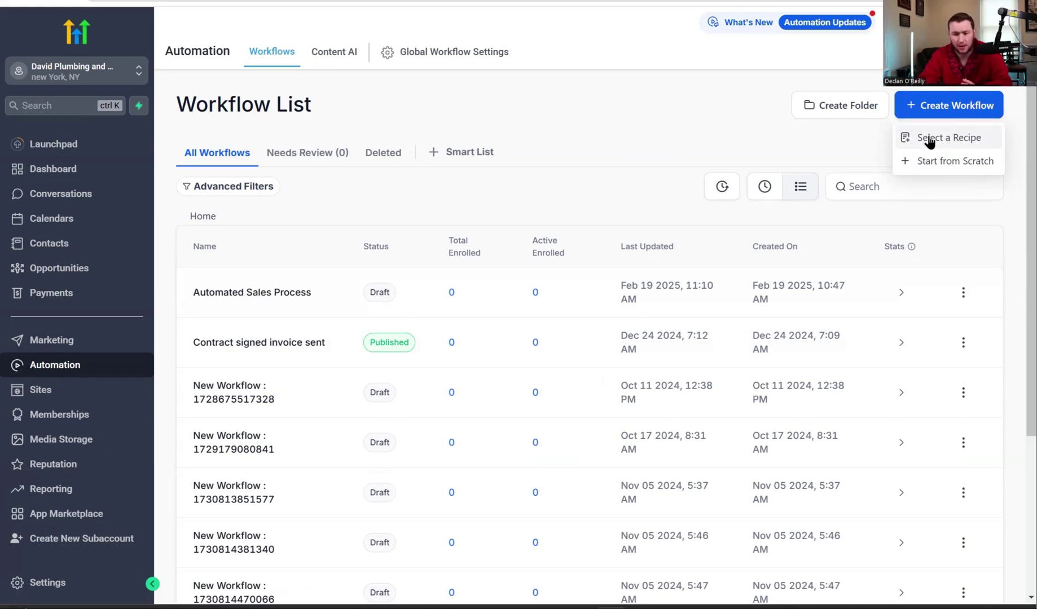
{"action": "left_click", "coordinate": [931, 162]}
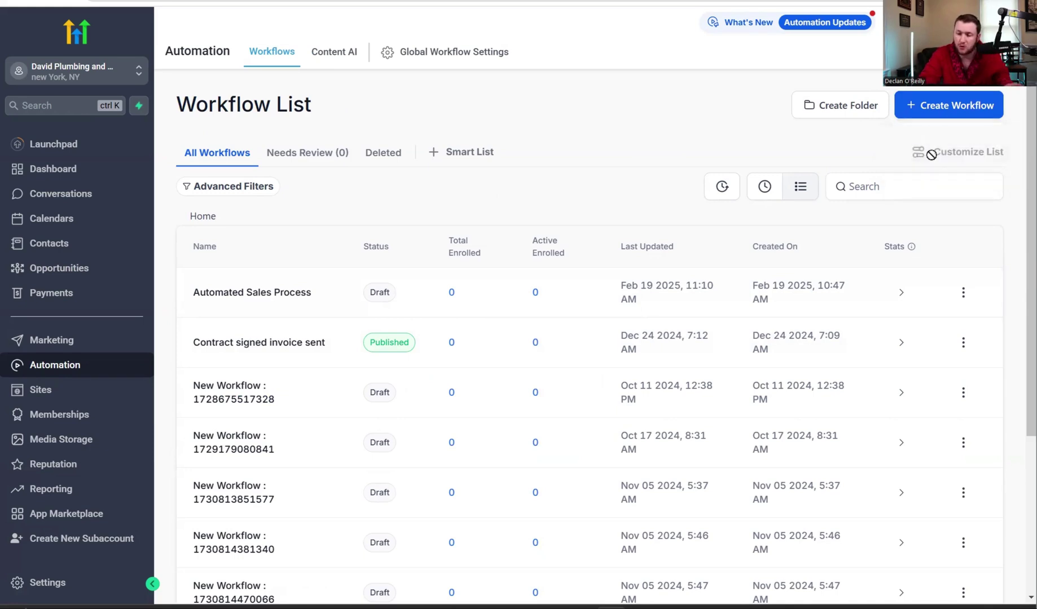
{"action": "left_click", "coordinate": [556, 22]}
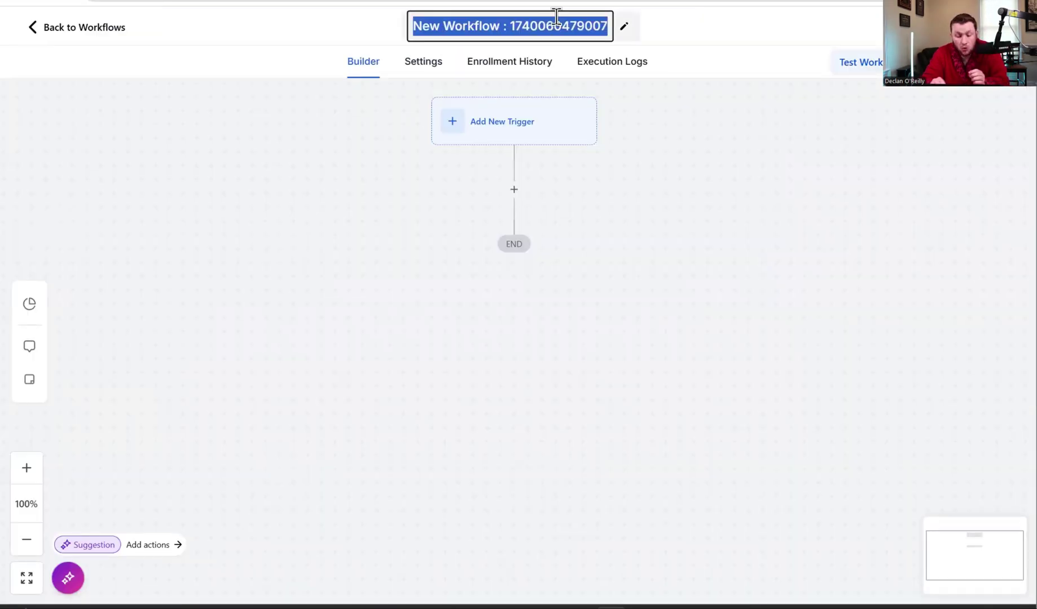
{"action": "type", "text": "Sales Pipeline"}
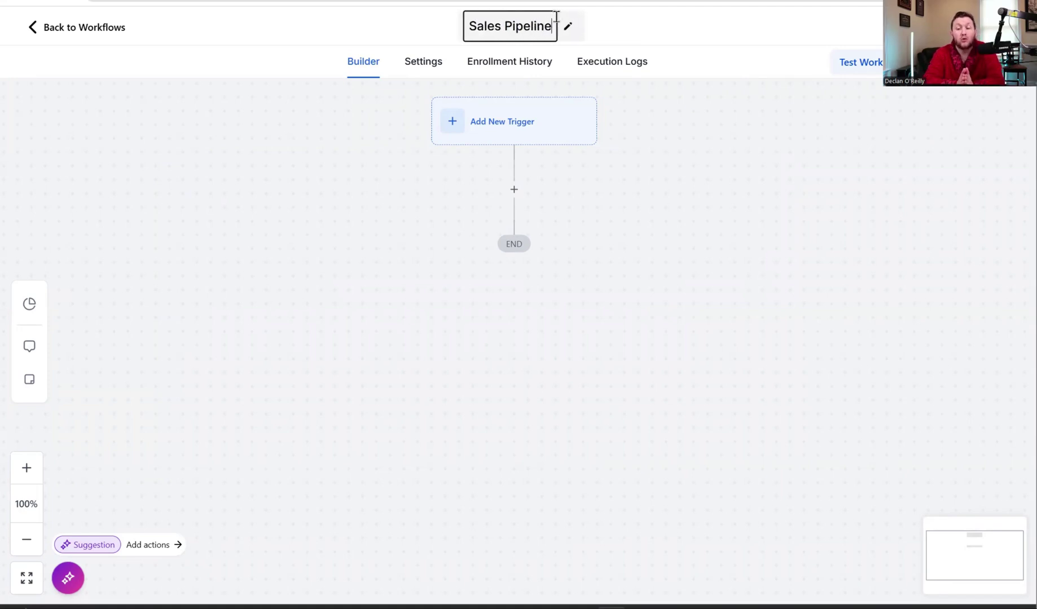
{"action": "left_click", "coordinate": [724, 201]}
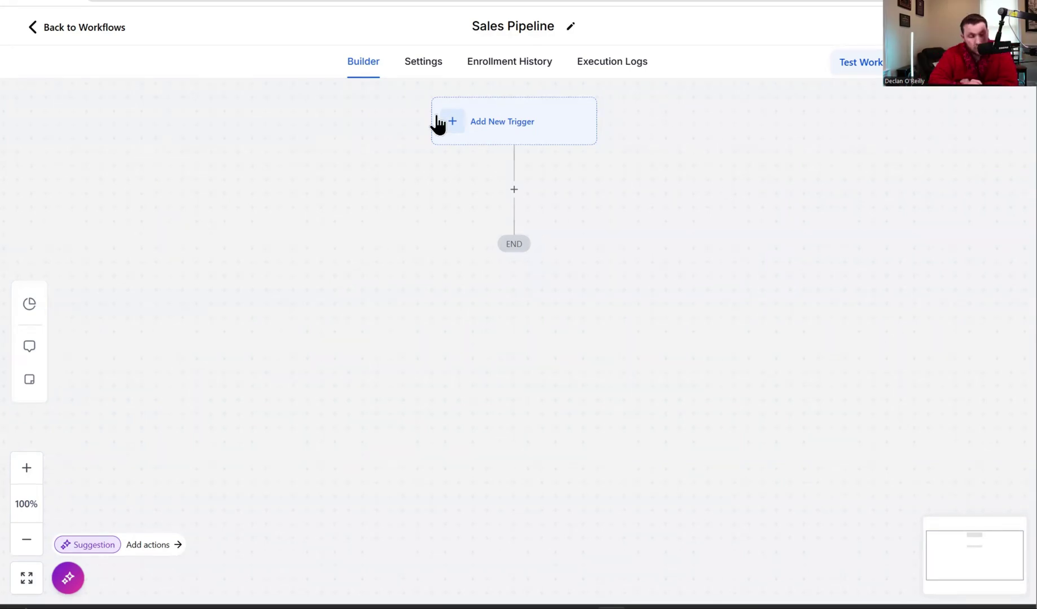
Add a Form Submitted trigger without filters to the Sales Pipeline workflow.
{"action": "left_click", "coordinate": [488, 120]}
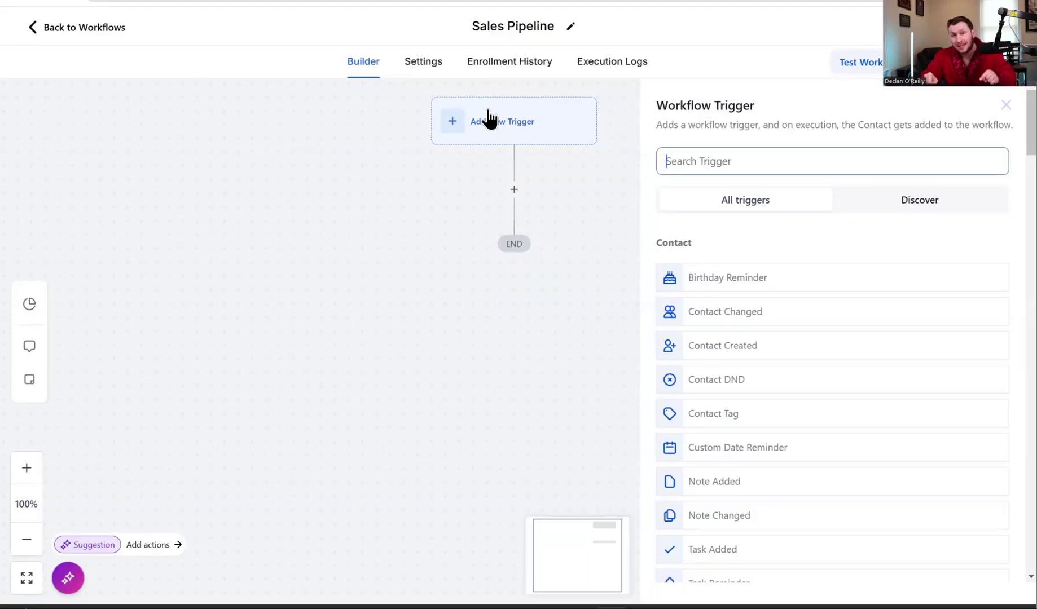
{"action": "left_click", "coordinate": [763, 159]}
{"action": "type", "text": "form"}
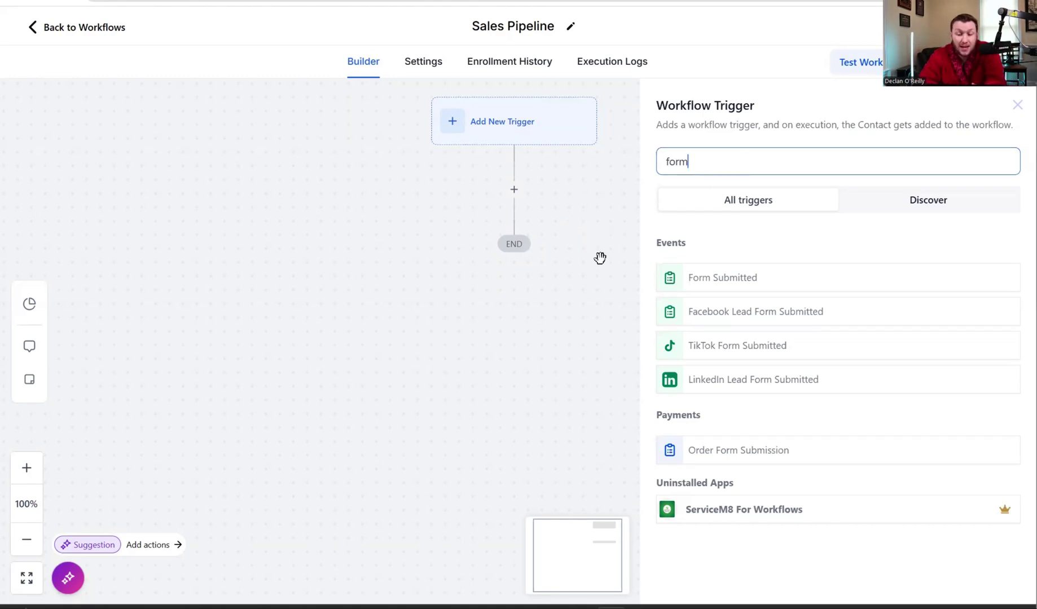
{"action": "left_click", "coordinate": [707, 282]}
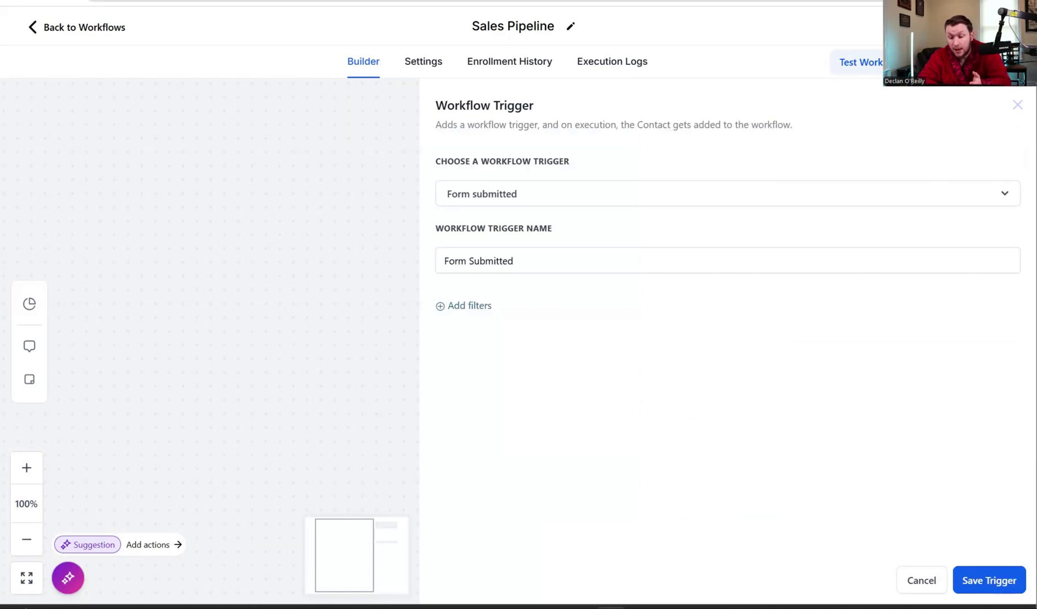
{"action": "left_click", "coordinate": [988, 579]}
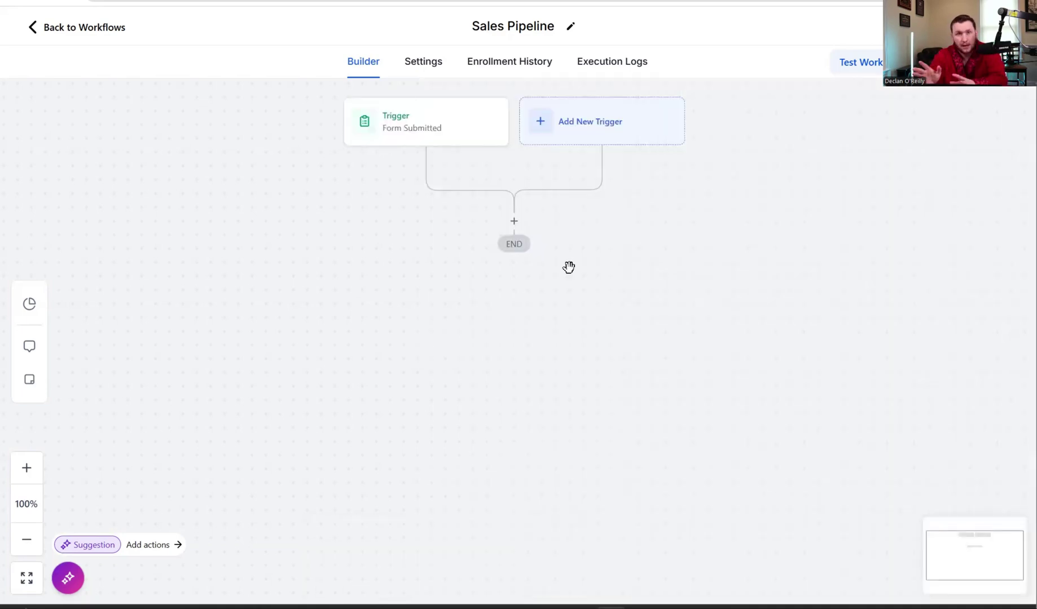
Start a Create/Update Opportunity action below the trigger, targeting the New Lead stage of the Sales Pipeline.
{"action": "left_click", "coordinate": [513, 225]}
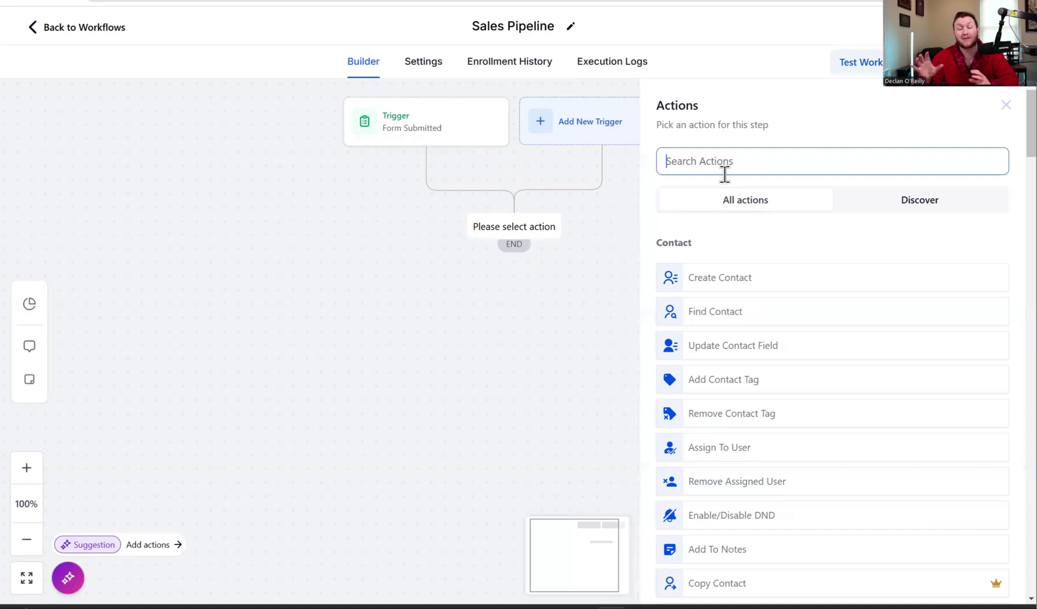
{"action": "type", "text": "op"}
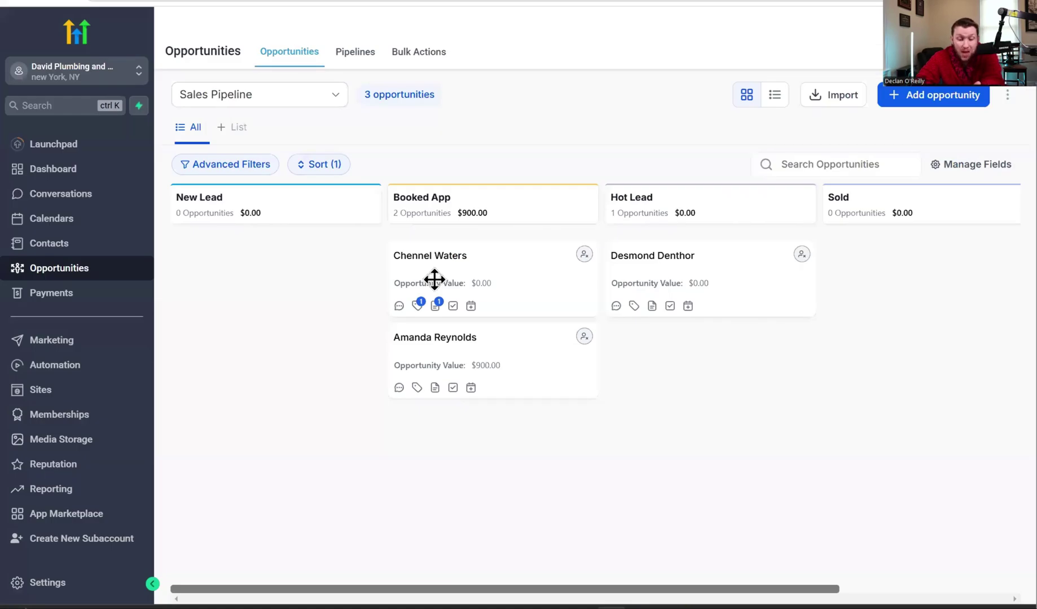
{"action": "left_click_drag", "start_coordinate": [433, 277], "coordinate": [692, 282]}
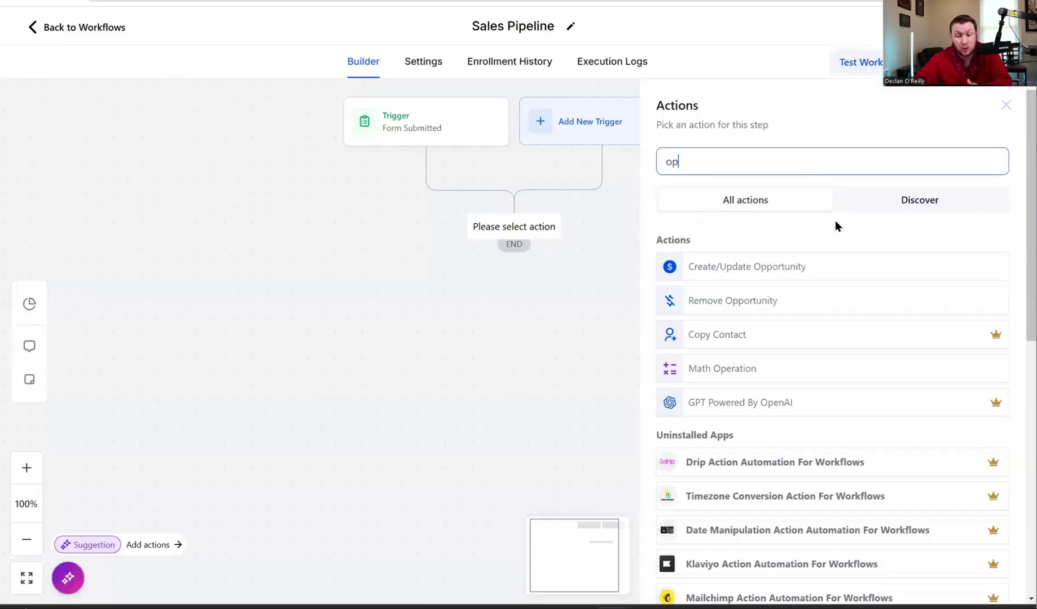
{"action": "left_click", "coordinate": [829, 277]}
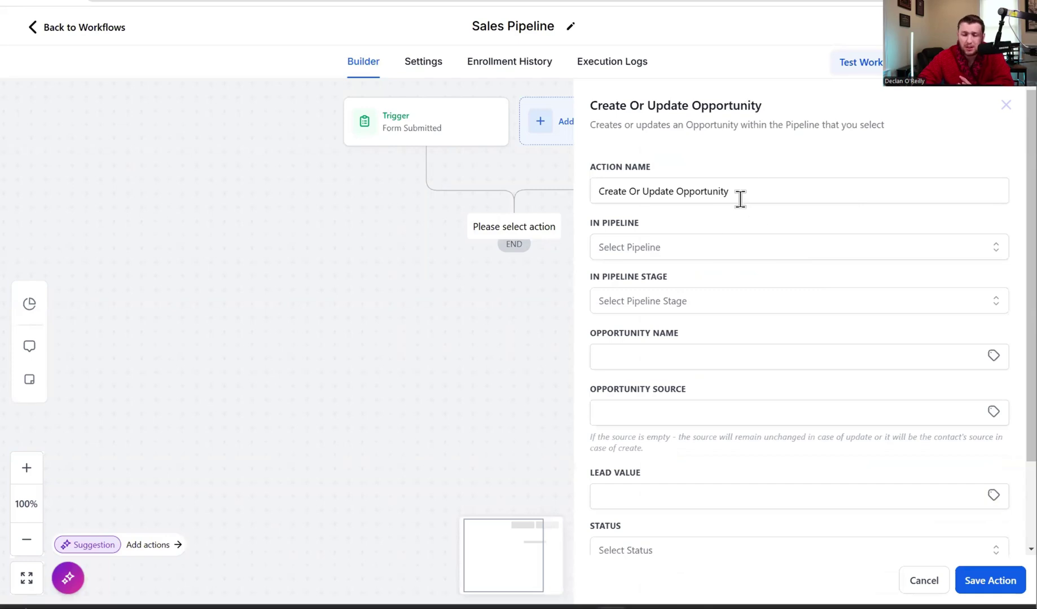
{"action": "left_click", "coordinate": [740, 251]}
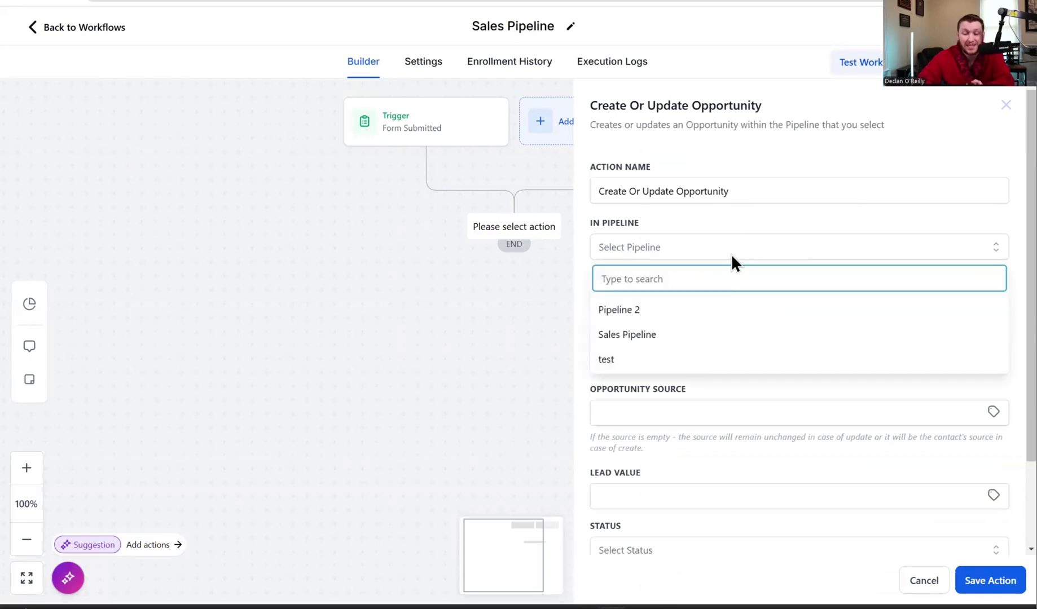
{"action": "left_click", "coordinate": [694, 338]}
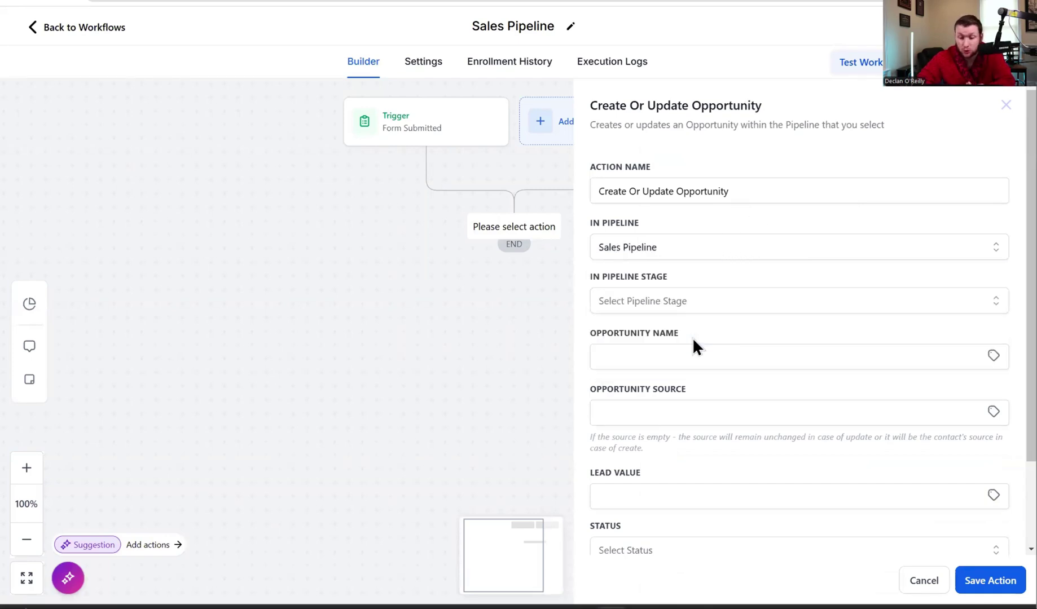
{"action": "left_click", "coordinate": [721, 304]}
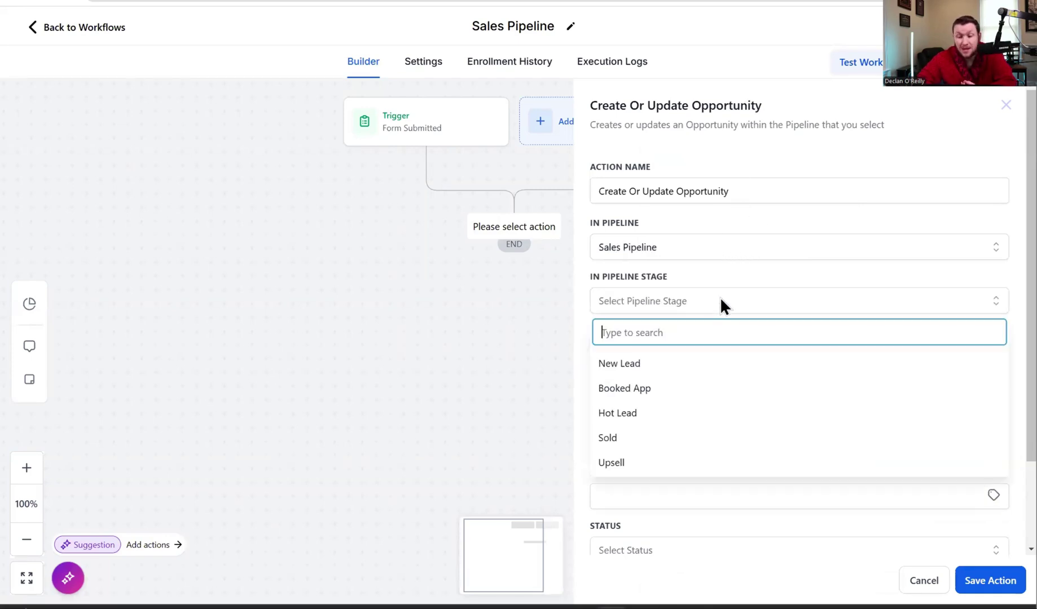
{"action": "left_click", "coordinate": [705, 363]}
Fill the opportunity name with the contact's Full Name variable and the opportunity source with the contact's Source variable.
{"action": "left_click", "coordinate": [703, 357]}
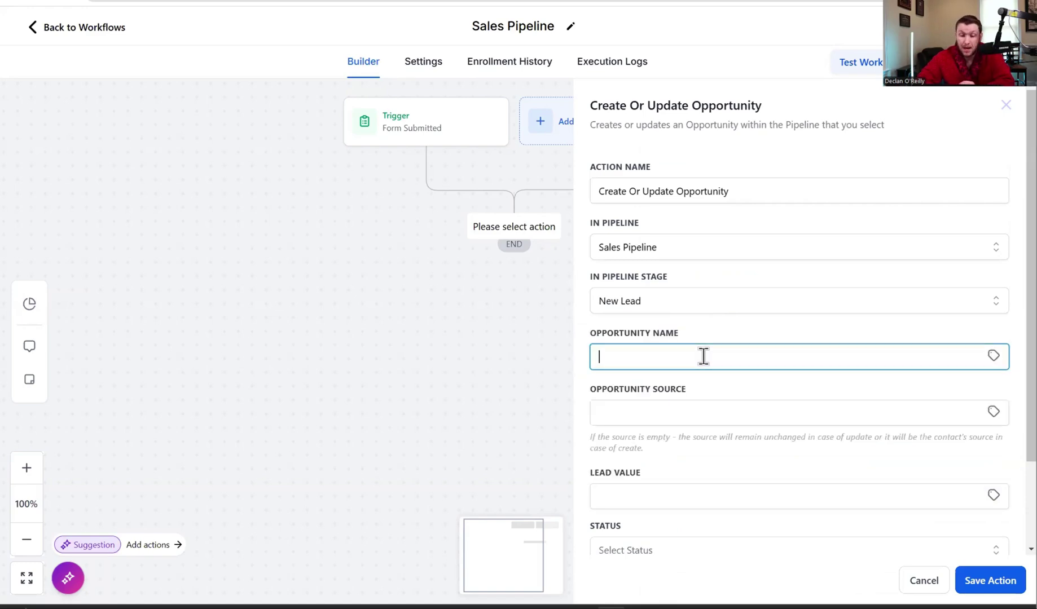
{"action": "left_click", "coordinate": [992, 356]}
{"action": "left_click", "coordinate": [959, 403]}
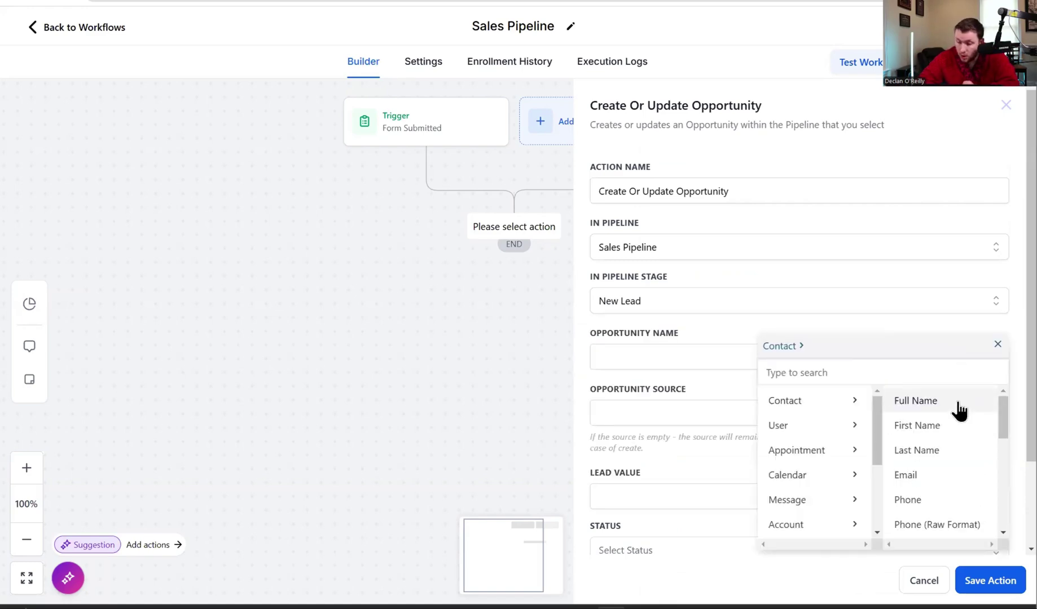
{"action": "left_click", "coordinate": [916, 402]}
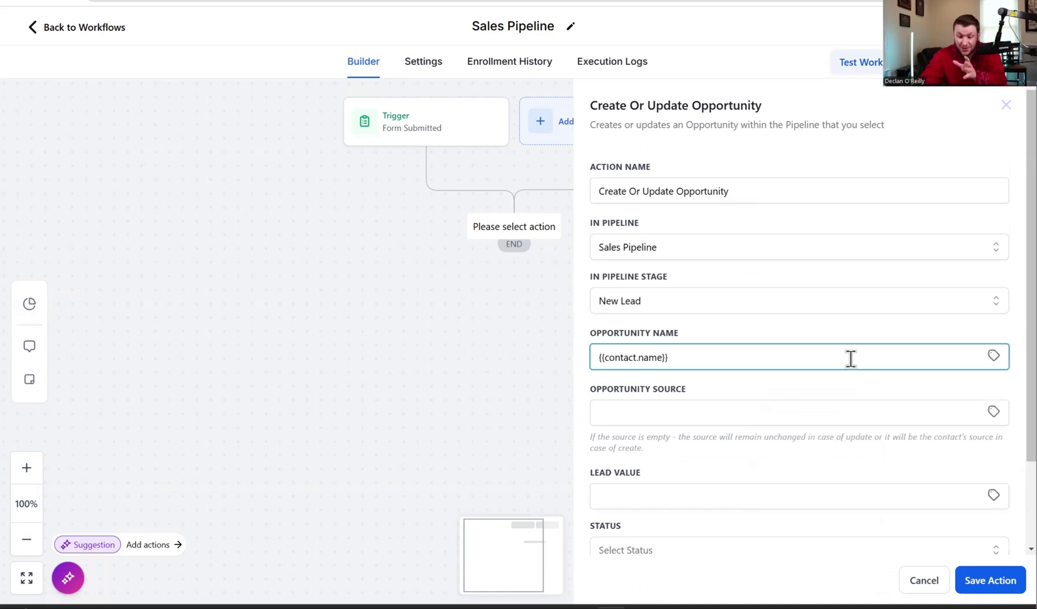
{"action": "left_click", "coordinate": [868, 414]}
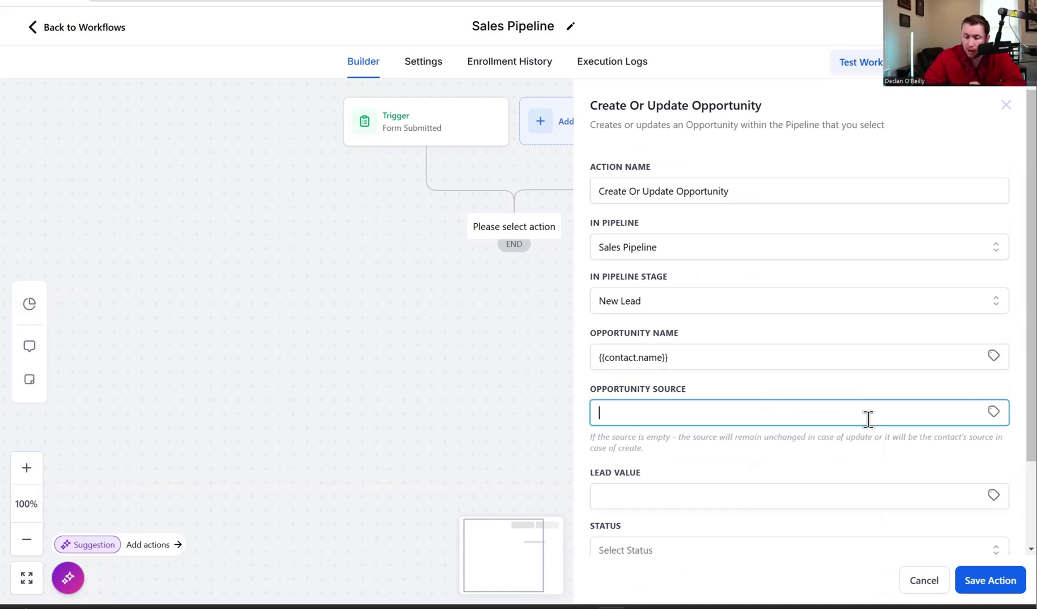
{"action": "left_click", "coordinate": [992, 411]}
{"action": "left_click", "coordinate": [952, 454]}
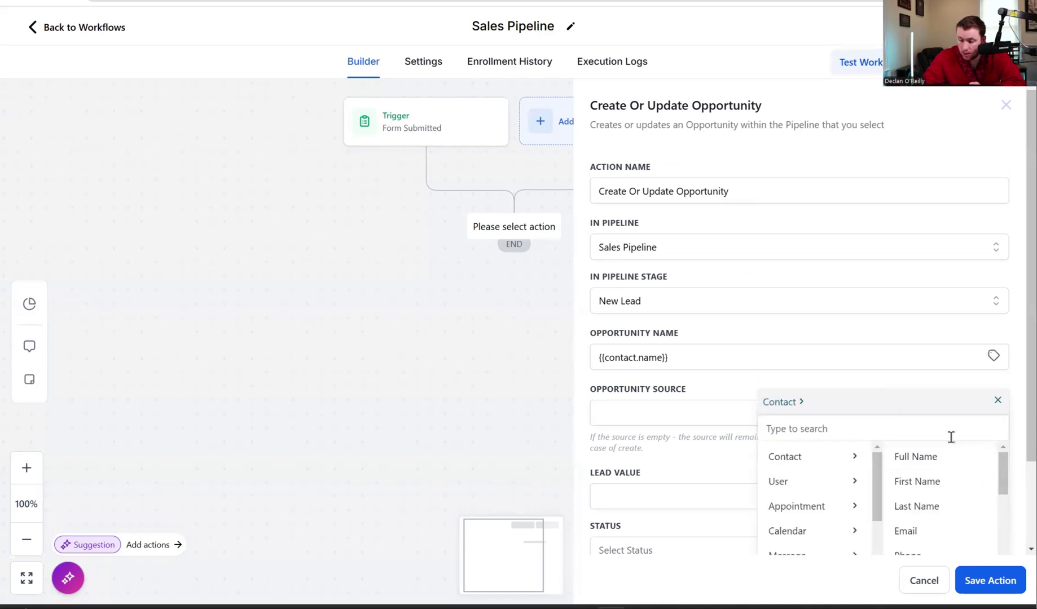
{"action": "scroll", "coordinate": [953, 496], "scroll_direction": "down", "scroll_amount": 5}
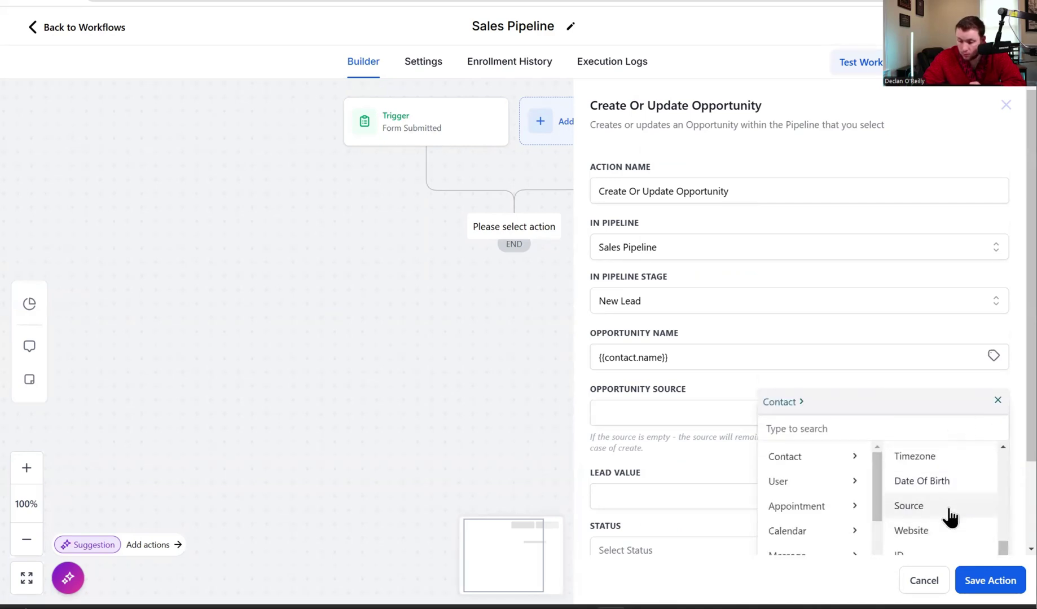
{"action": "left_click", "coordinate": [949, 508]}
Set the opportunity status to open, leave the lead value empty, and save the Create Or Update Opportunity action.
{"action": "left_click", "coordinate": [687, 499]}
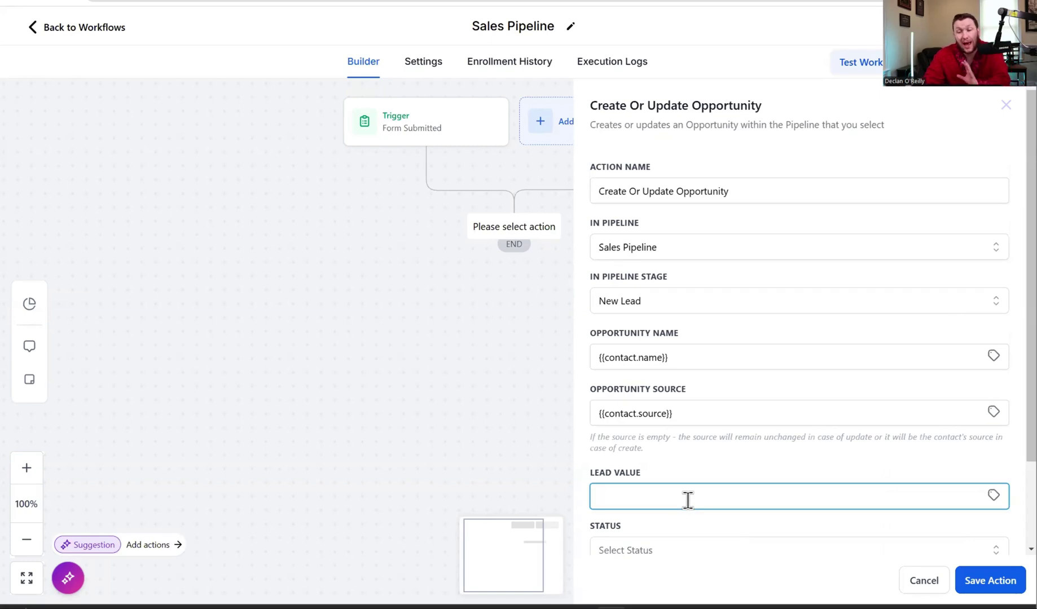
{"action": "left_click", "coordinate": [694, 550]}
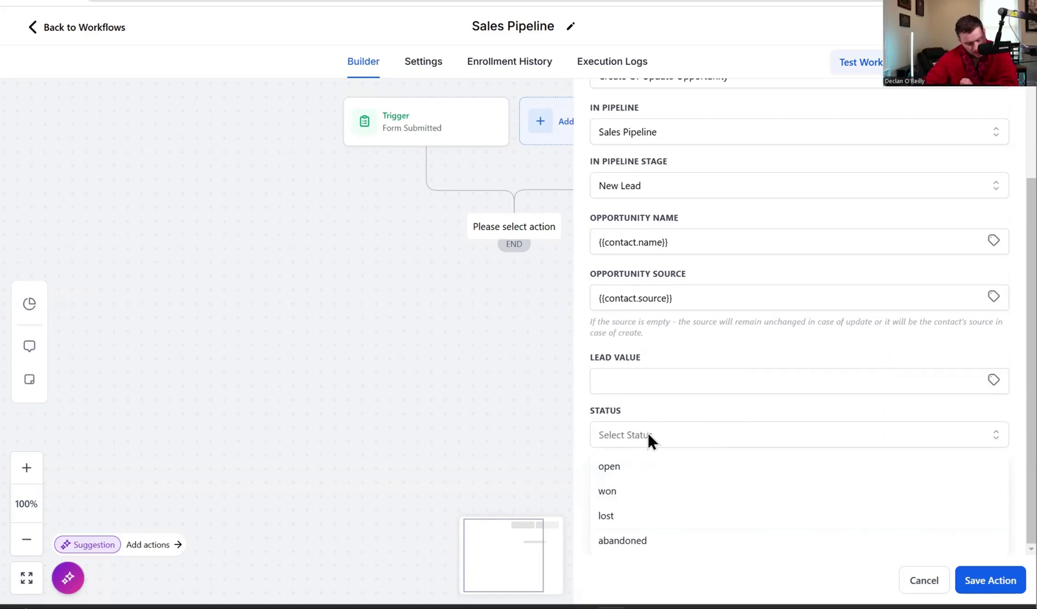
{"action": "left_click", "coordinate": [618, 466]}
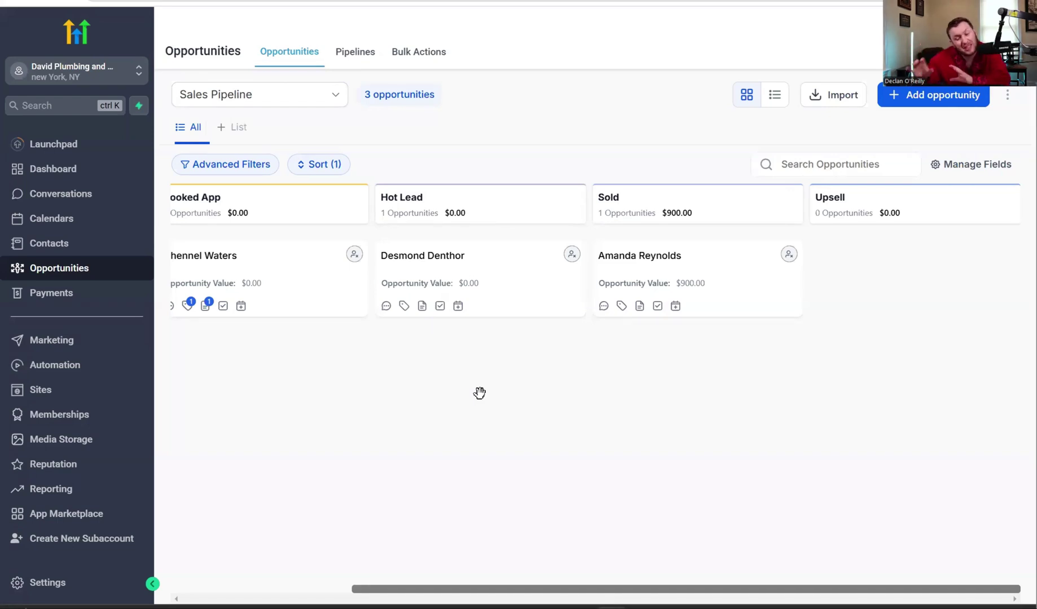
{"action": "left_click_drag", "start_coordinate": [717, 273], "coordinate": [736, 329]}
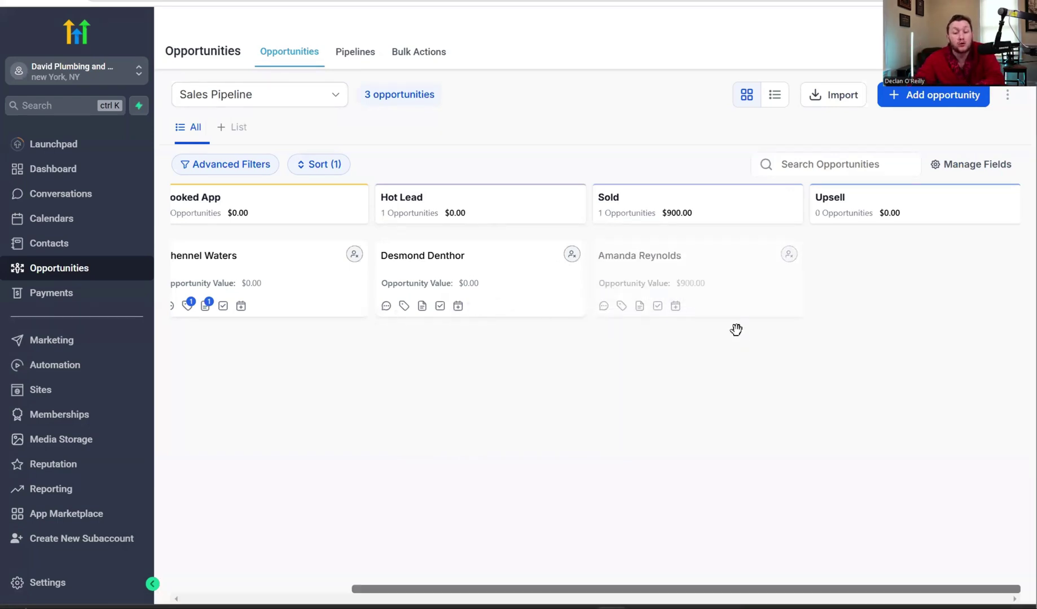
{"action": "scroll", "coordinate": [350, 203], "scroll_direction": "left", "scroll_amount": 5}
{"action": "scroll", "coordinate": [350, 203], "scroll_direction": "right", "scroll_amount": 5}
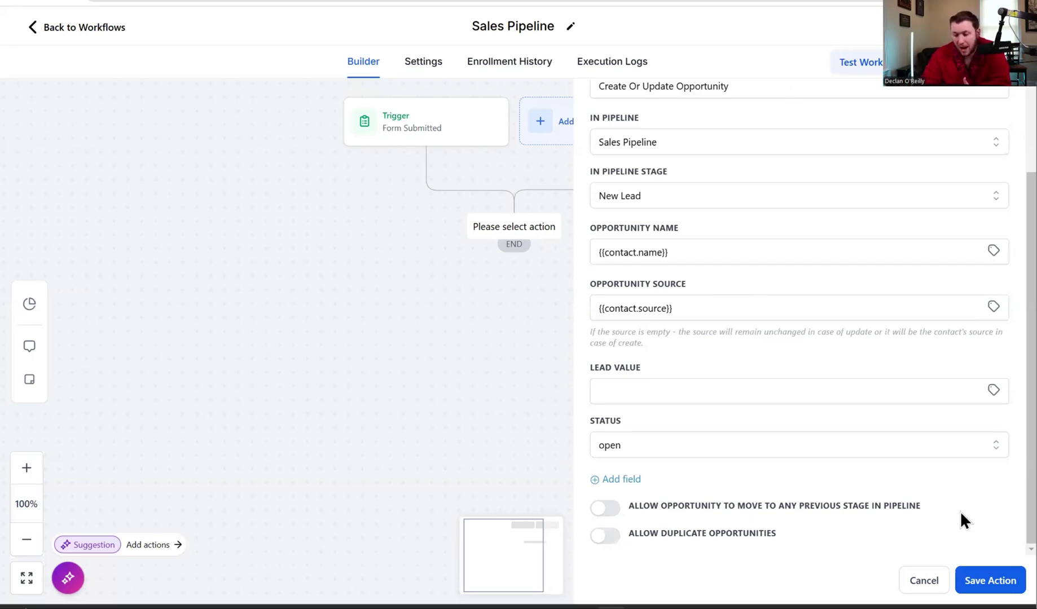
{"action": "left_click", "coordinate": [968, 570]}
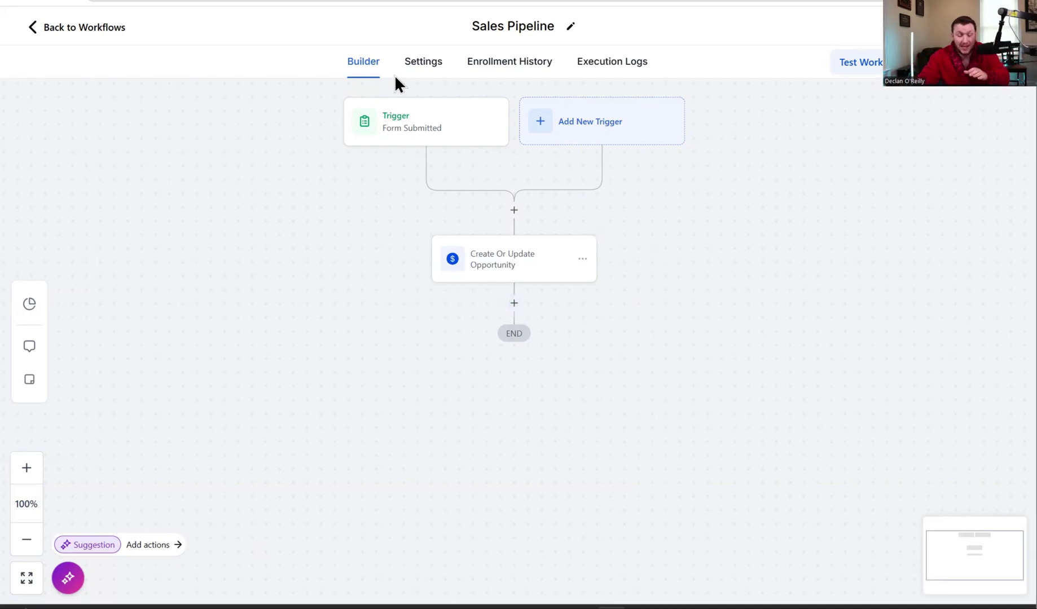
Examine the Remove Opportunity action's choices for the opportunity to be found, without adding the action.
{"action": "left_click", "coordinate": [518, 260]}
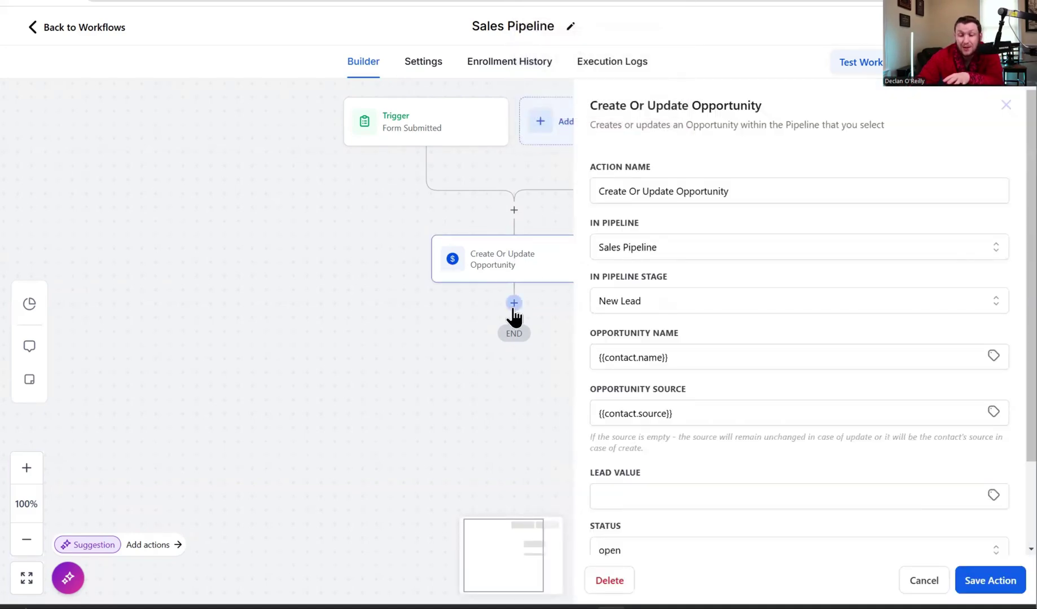
{"action": "left_click", "coordinate": [514, 302]}
{"action": "type", "text": "op"}
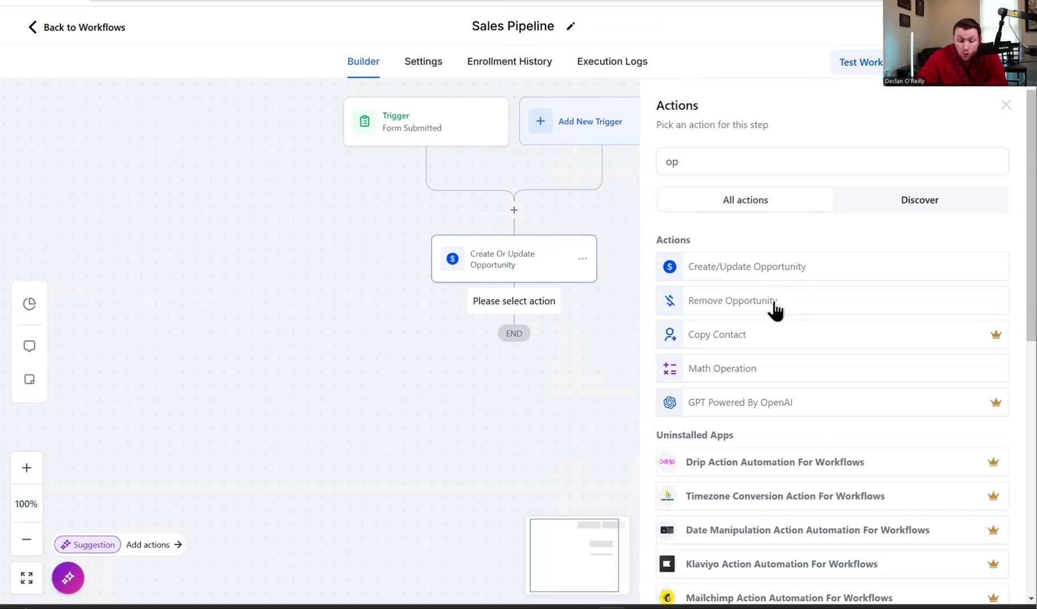
{"action": "left_click", "coordinate": [773, 304]}
{"action": "left_click", "coordinate": [788, 276]}
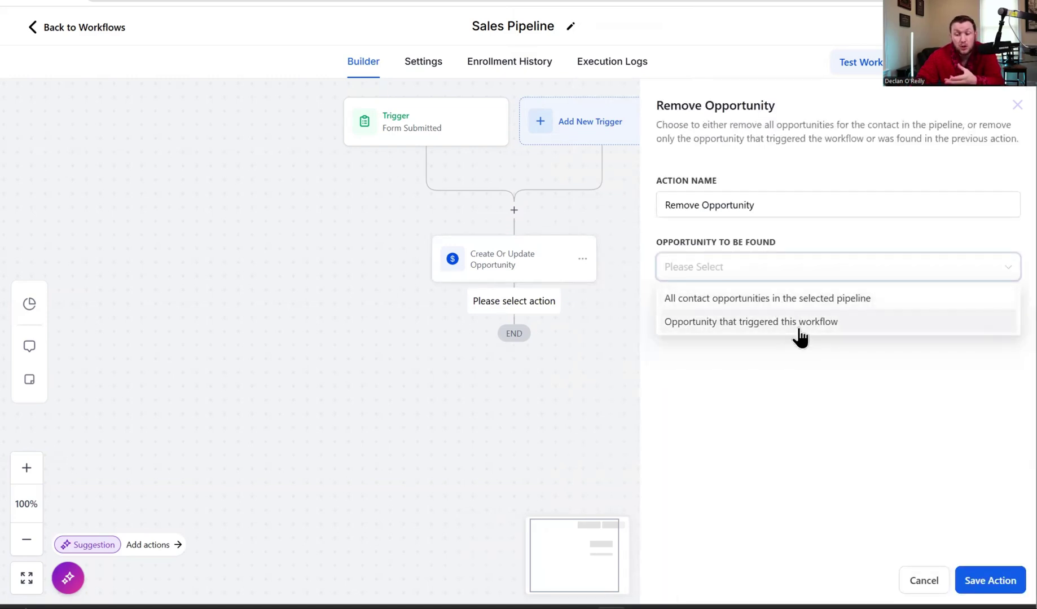
{"action": "left_click", "coordinate": [570, 414]}
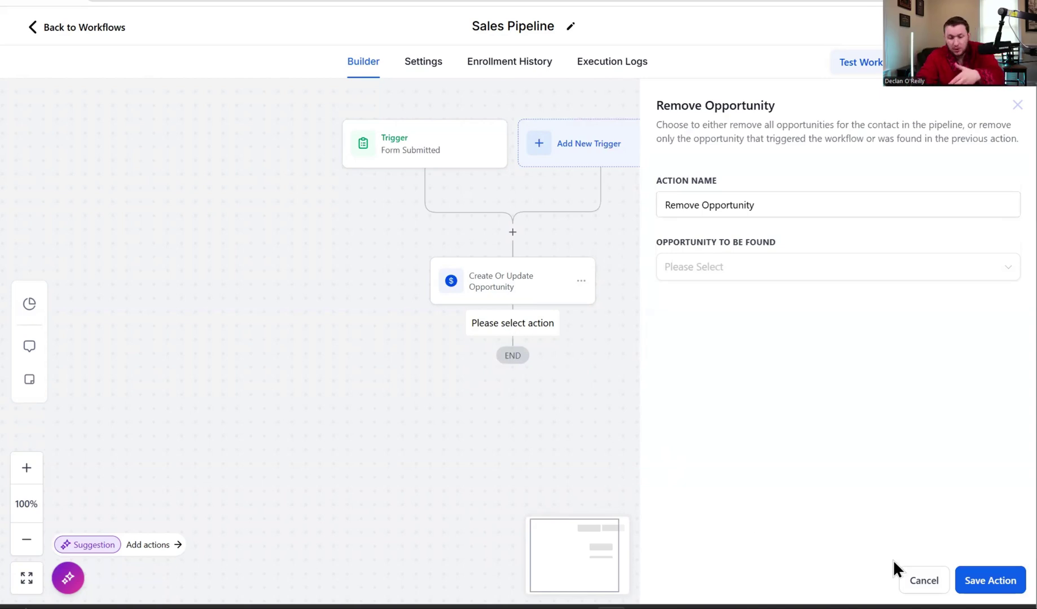
{"action": "left_click", "coordinate": [909, 580]}
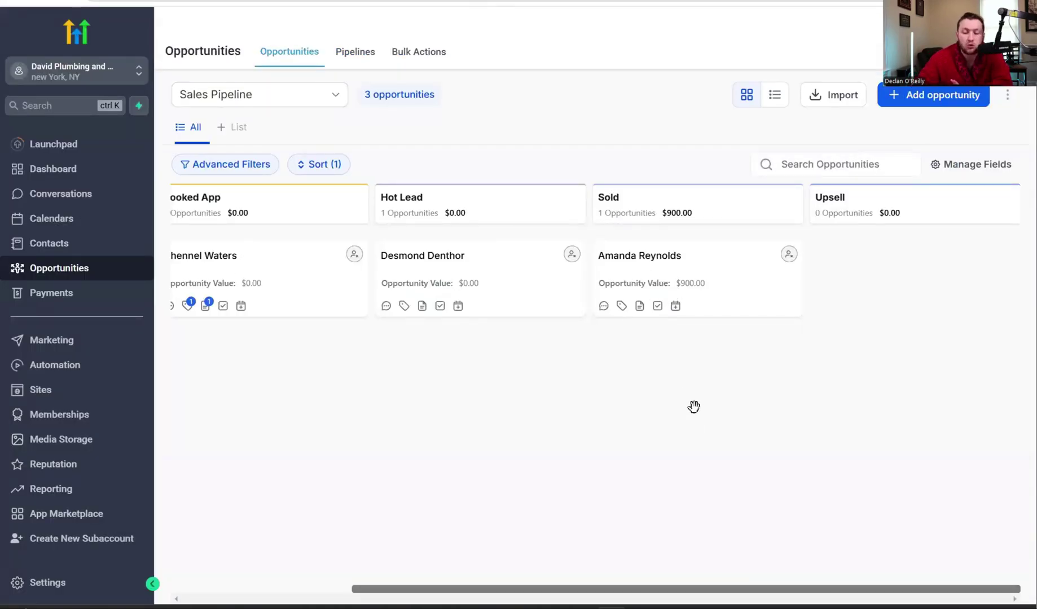
Return to the Sales Pipeline board and move the Booked App and Sold opportunities into the Hot Lead stage.
{"action": "left_click_drag", "start_coordinate": [501, 589], "coordinate": [319, 588]}
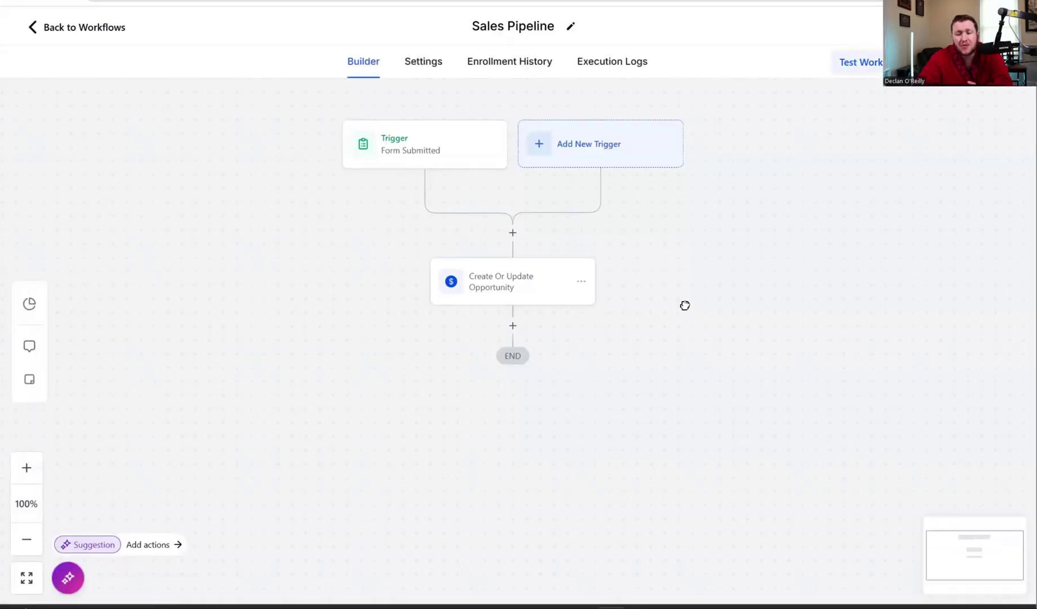
{"action": "left_click_drag", "start_coordinate": [684, 303], "coordinate": [682, 294]}
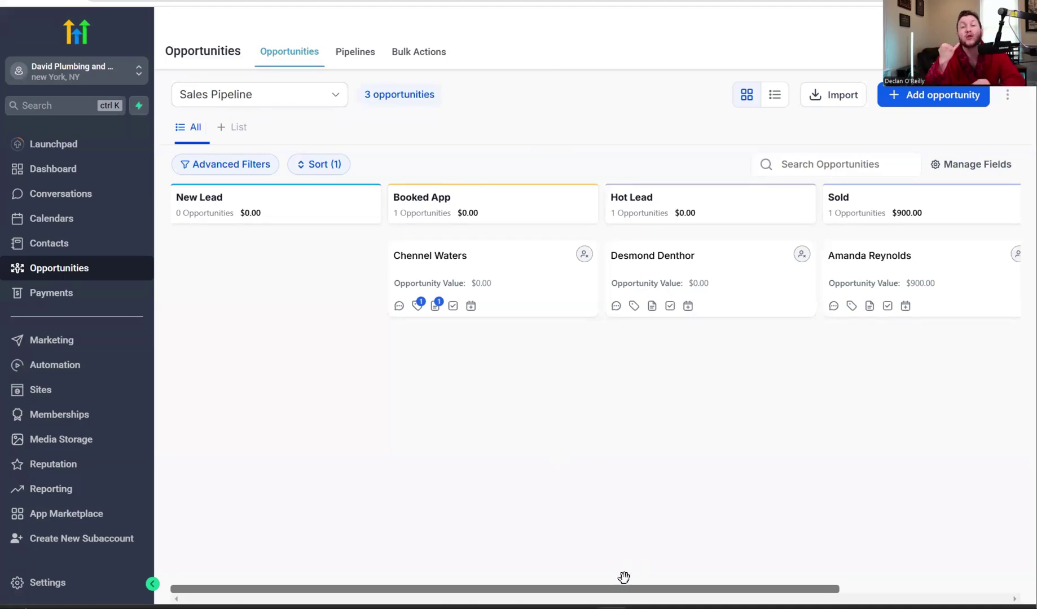
{"action": "left_click_drag", "start_coordinate": [560, 285], "coordinate": [741, 312]}
{"action": "left_click_drag", "start_coordinate": [868, 293], "coordinate": [709, 461]}
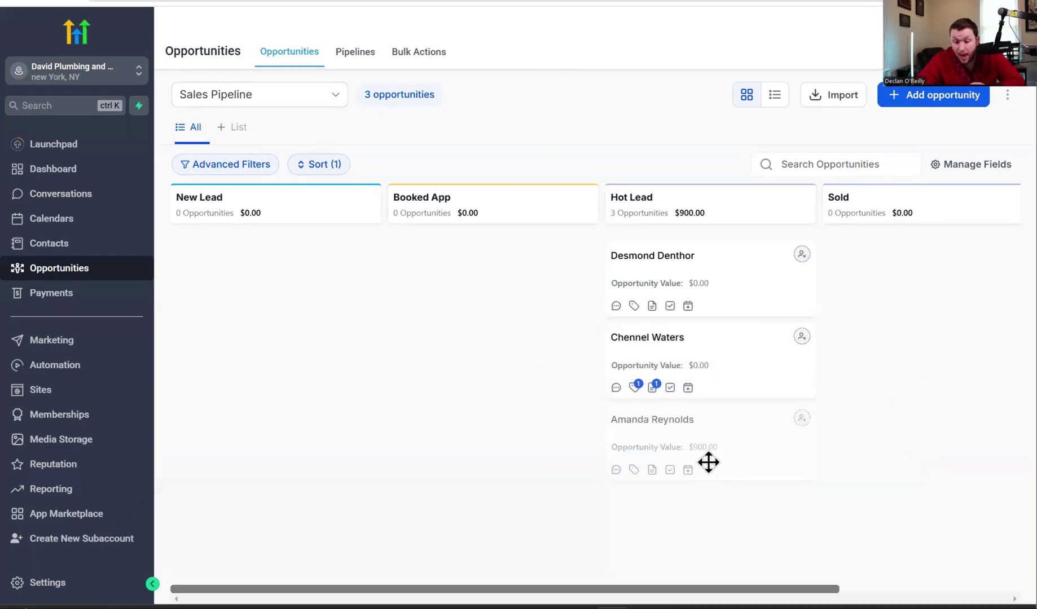